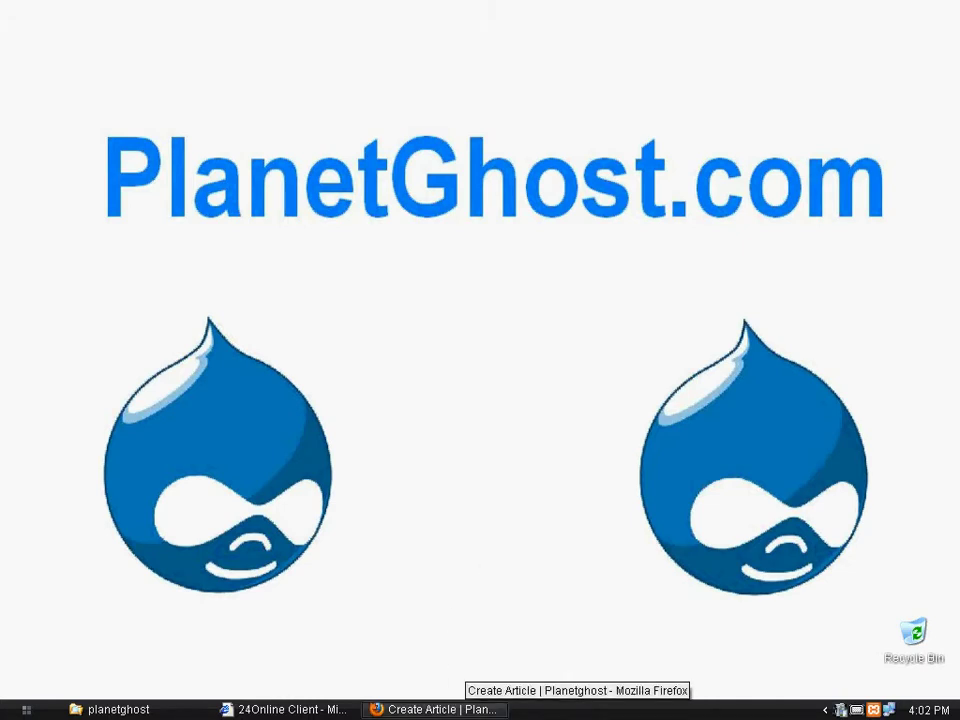
Step: Restore the Firefox window and go to the Planetghost site's home page
click(469, 712)
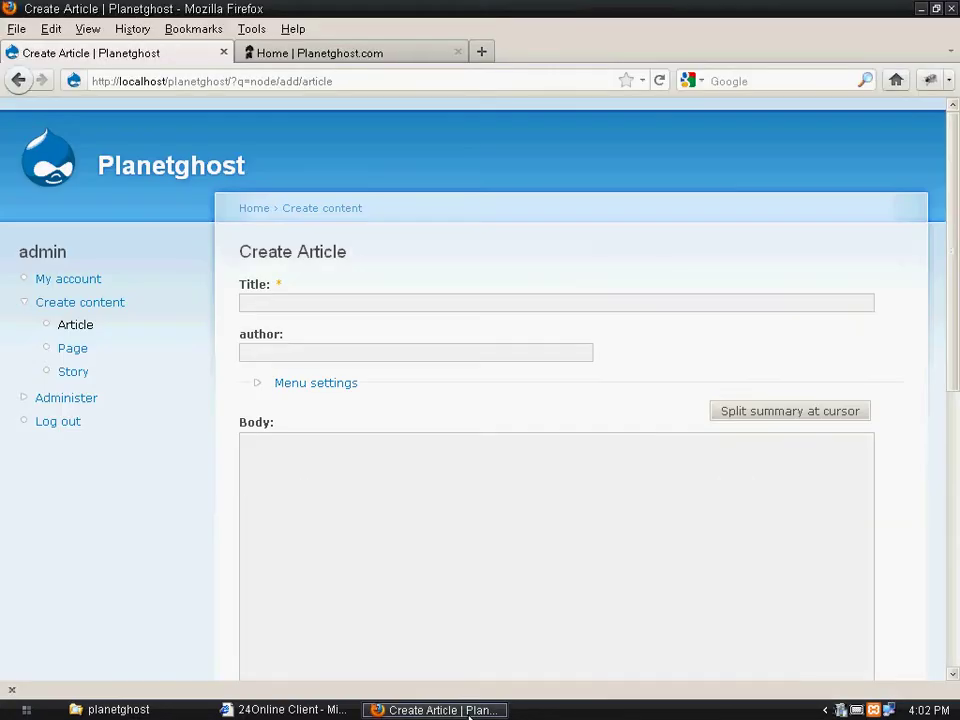
click(128, 166)
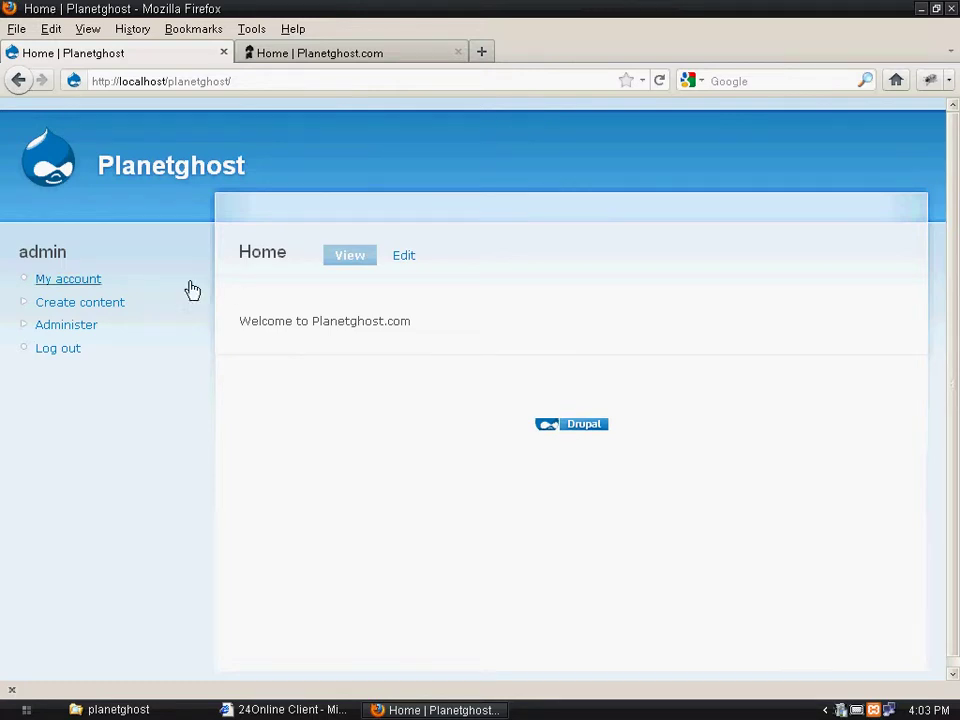
click(104, 304)
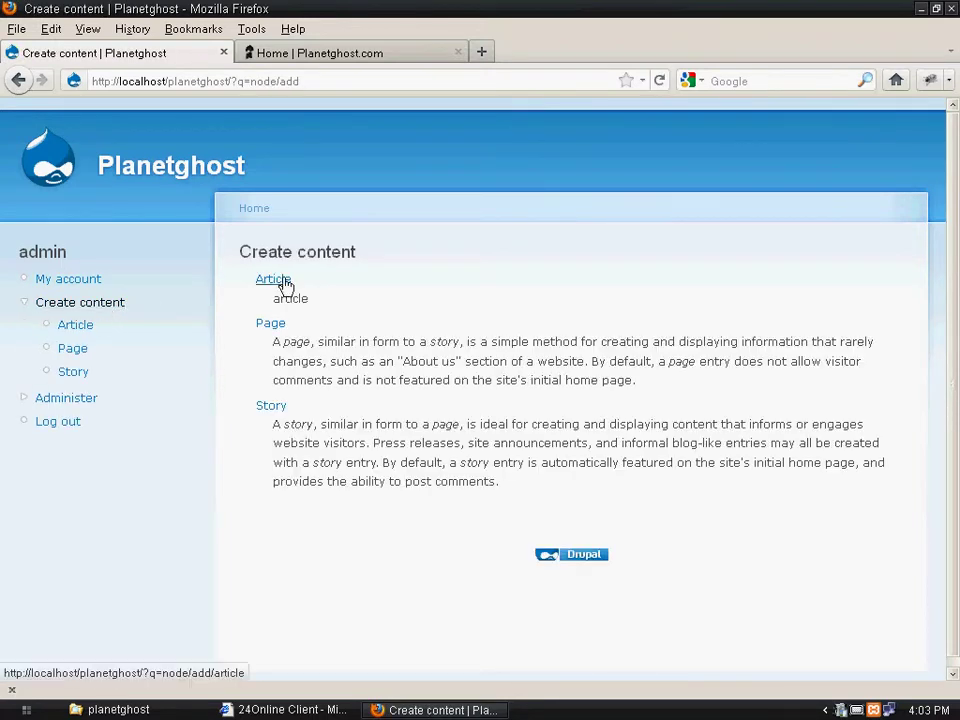
click(282, 280)
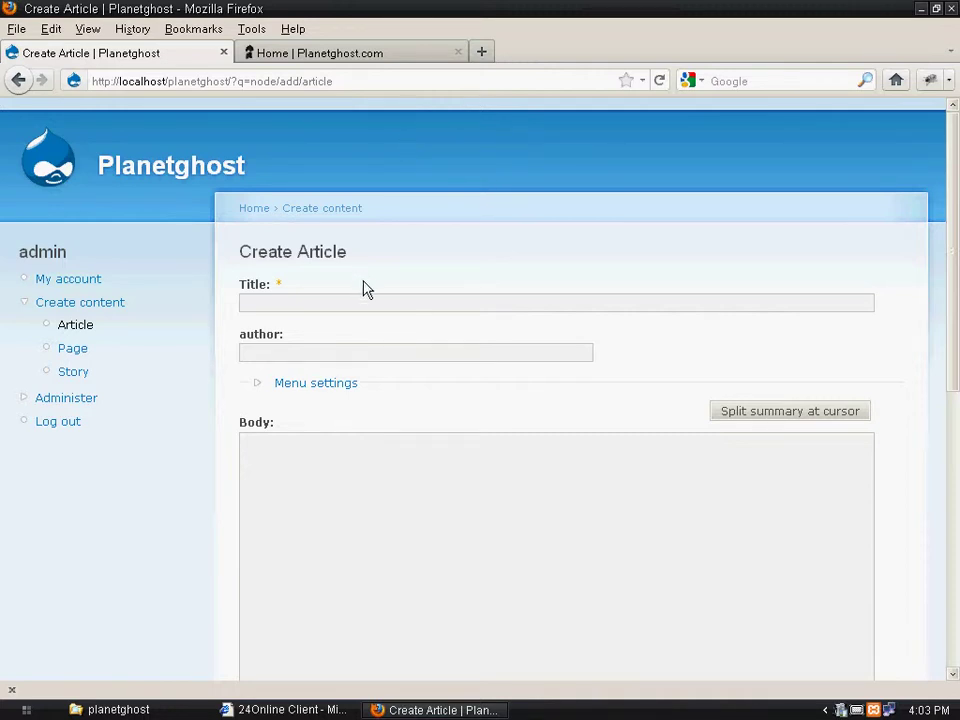
click(82, 328)
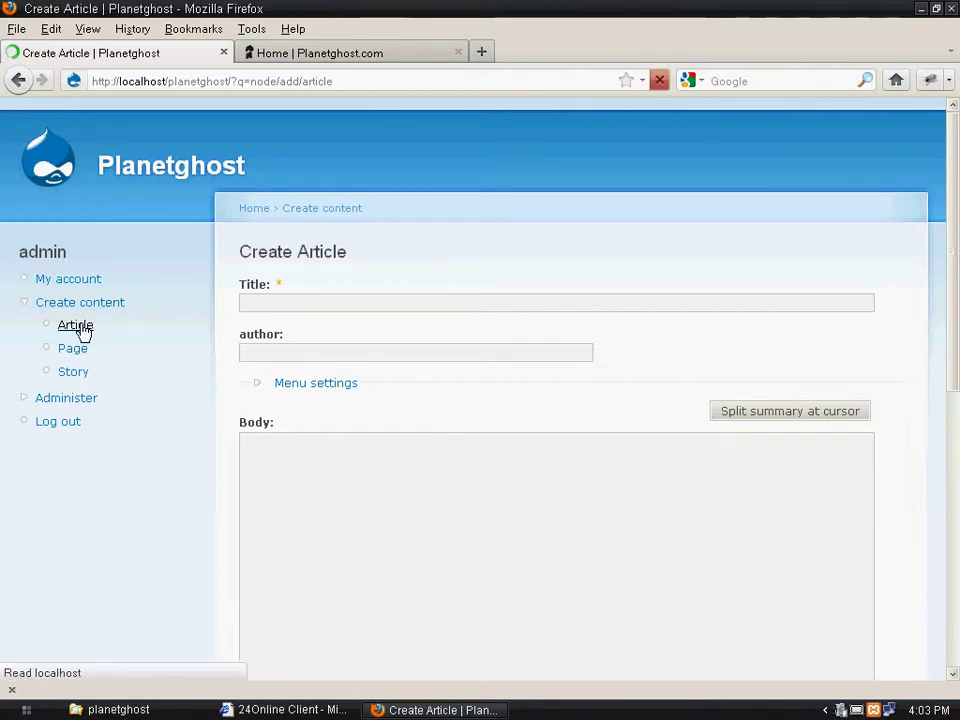
Step: Open the Article content type's Manage fields page and focus the new field label
click(73, 409)
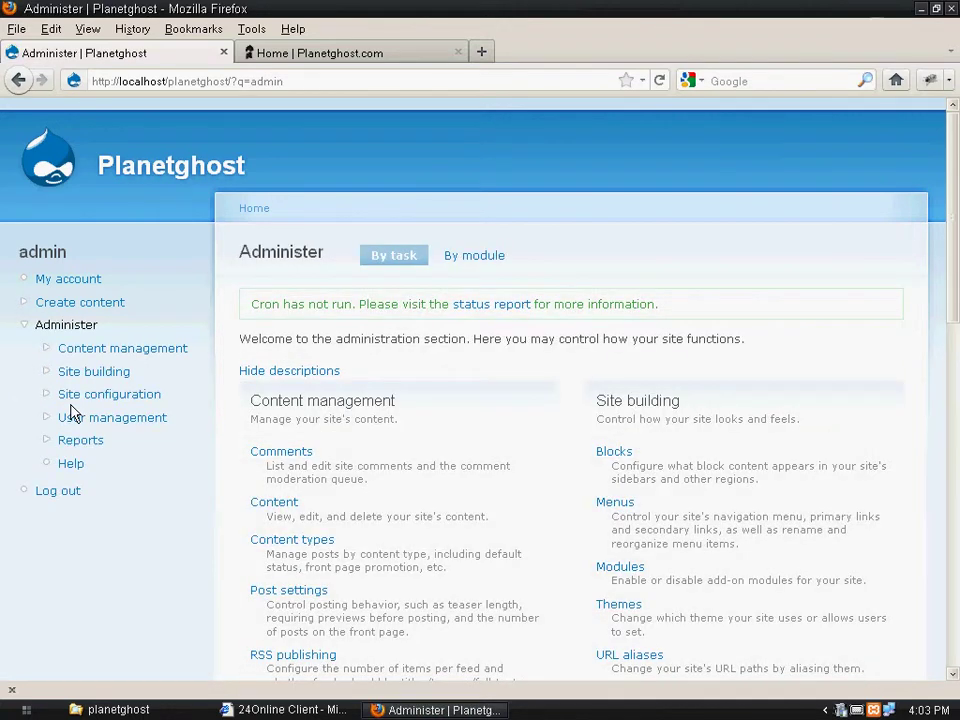
click(309, 543)
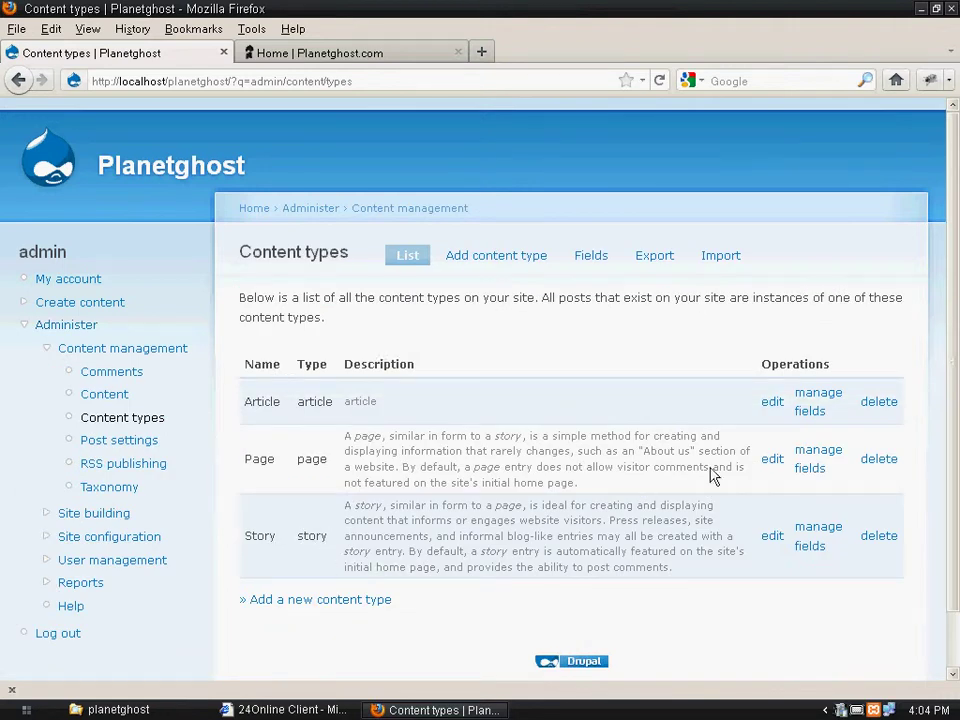
click(813, 401)
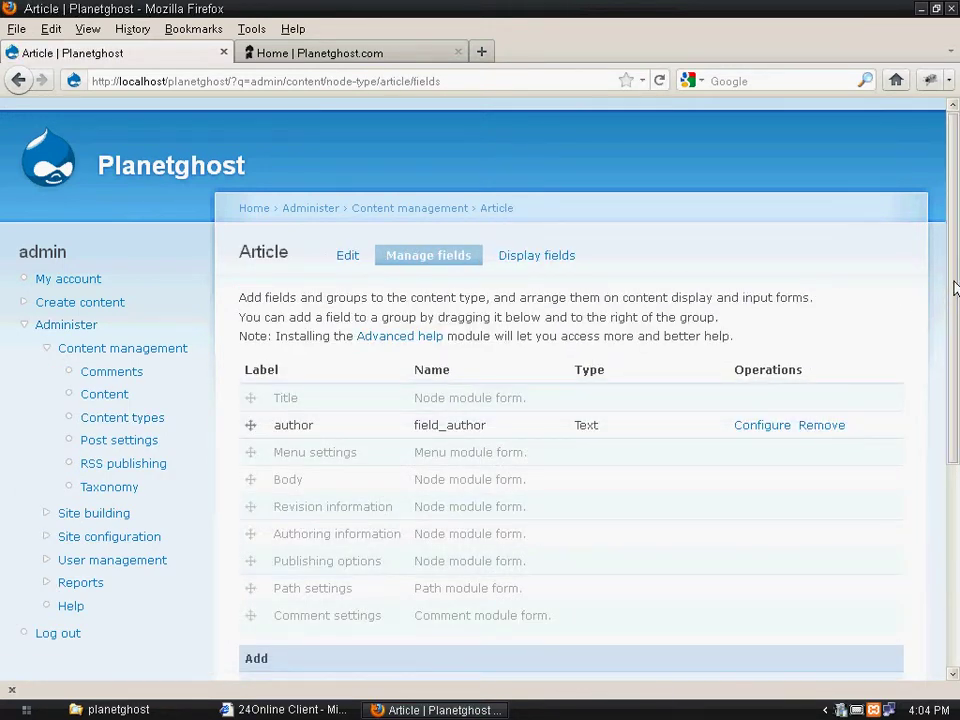
drag(952, 298, 953, 428)
click(355, 478)
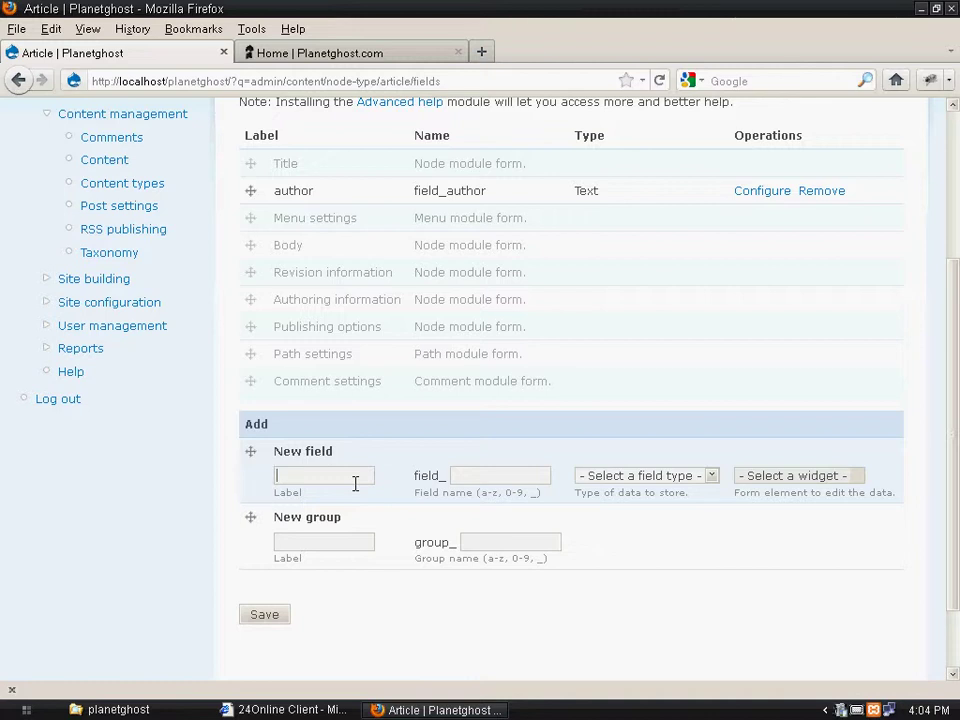
Step: Add a 'Section' text field, machine name 'section', using a Select list widget
text(Se)
text(ction)
click(520, 476)
text(sec)
text(ti)
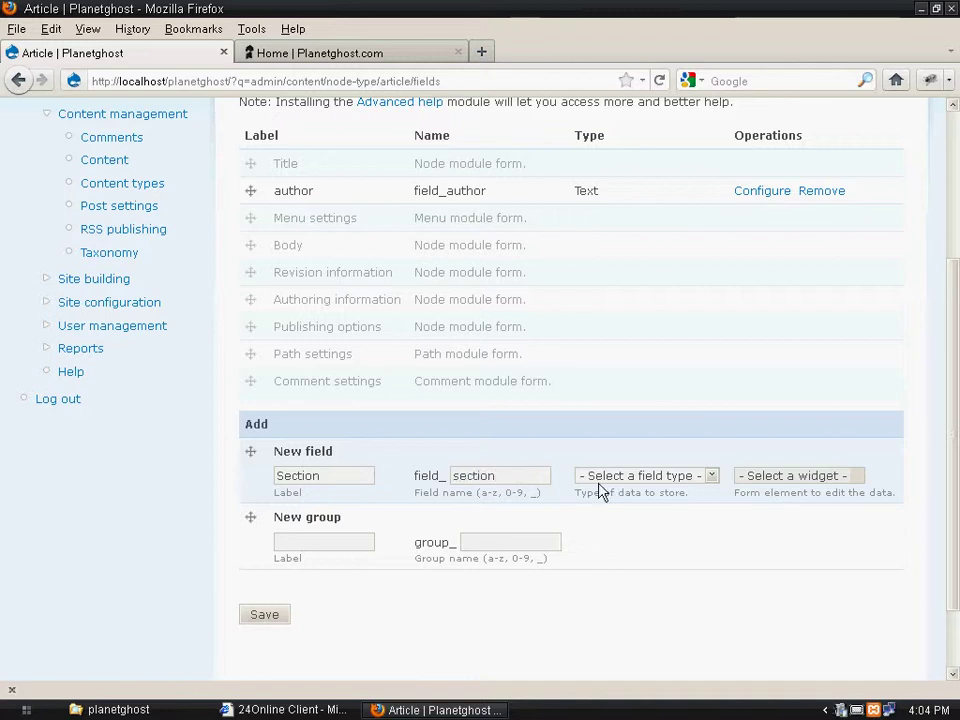
click(678, 477)
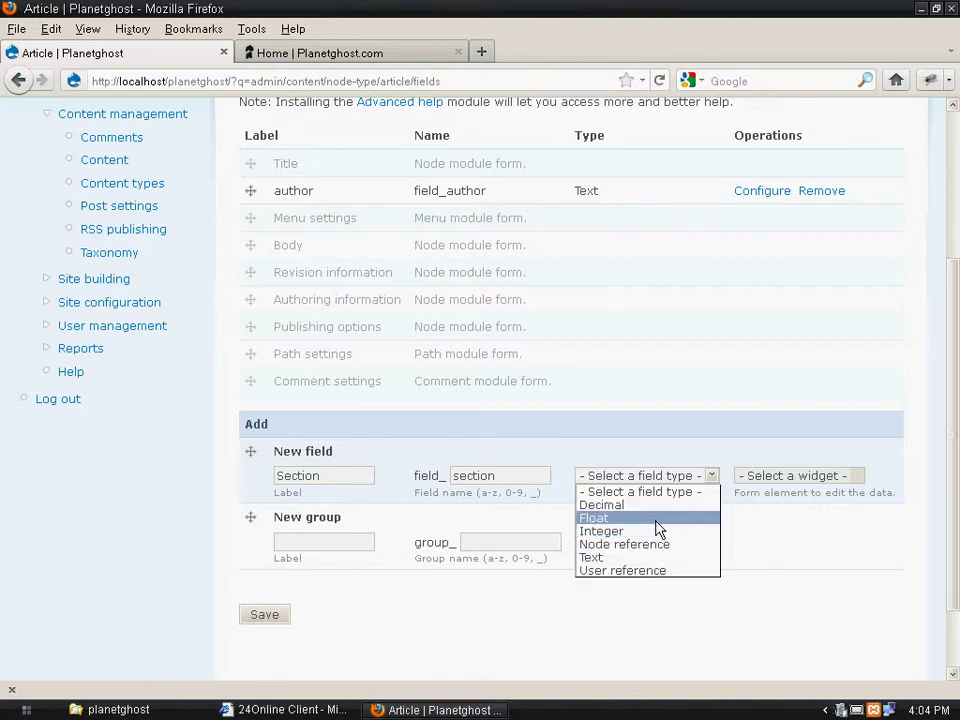
click(653, 558)
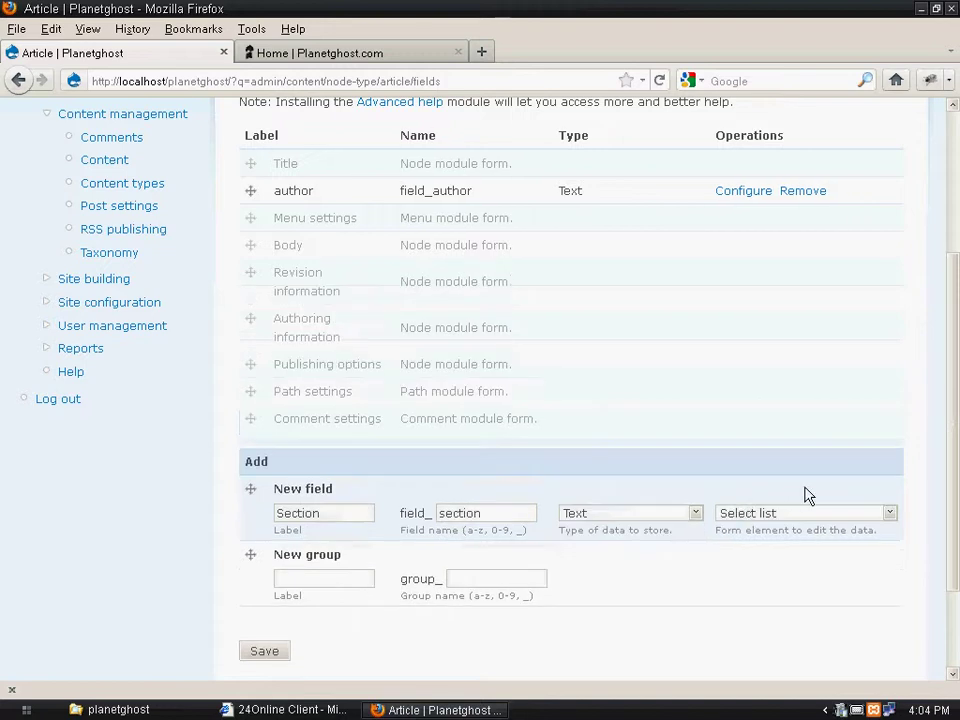
click(843, 514)
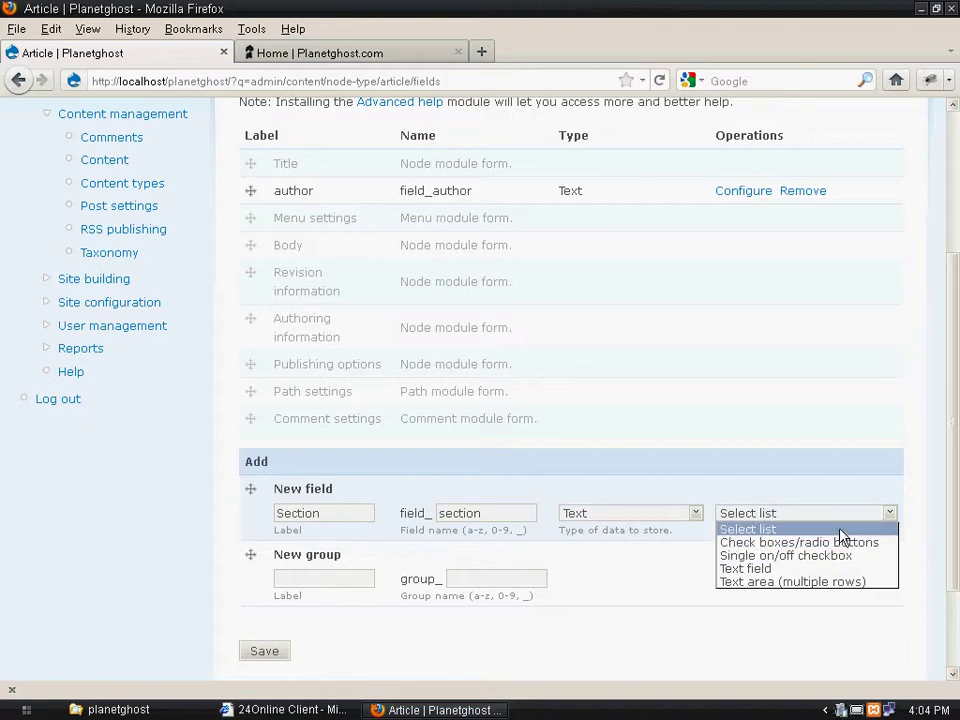
click(842, 531)
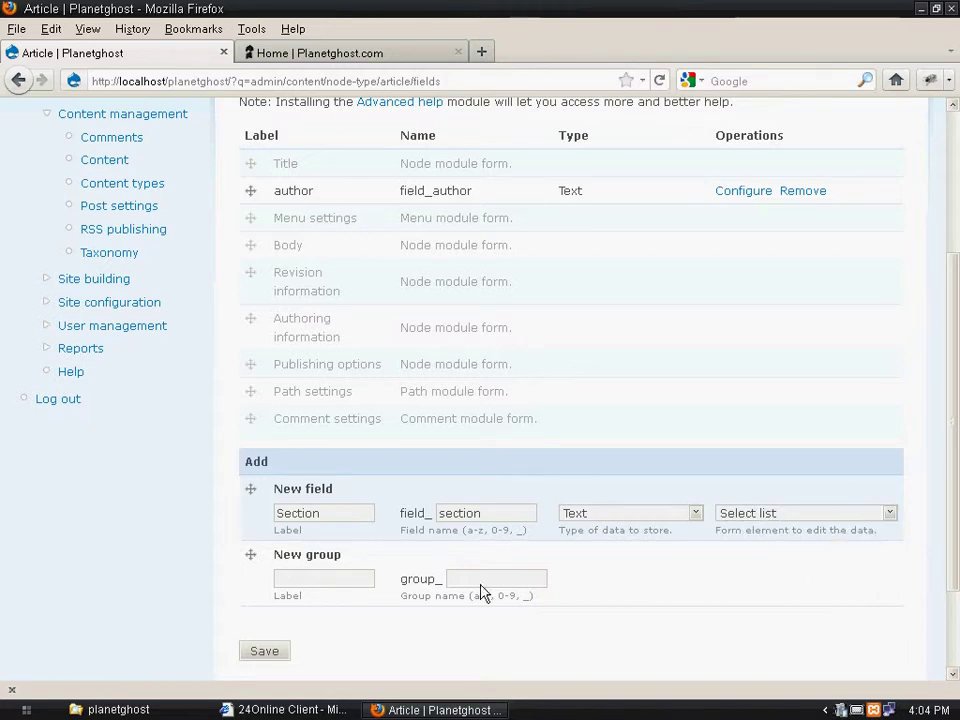
click(268, 653)
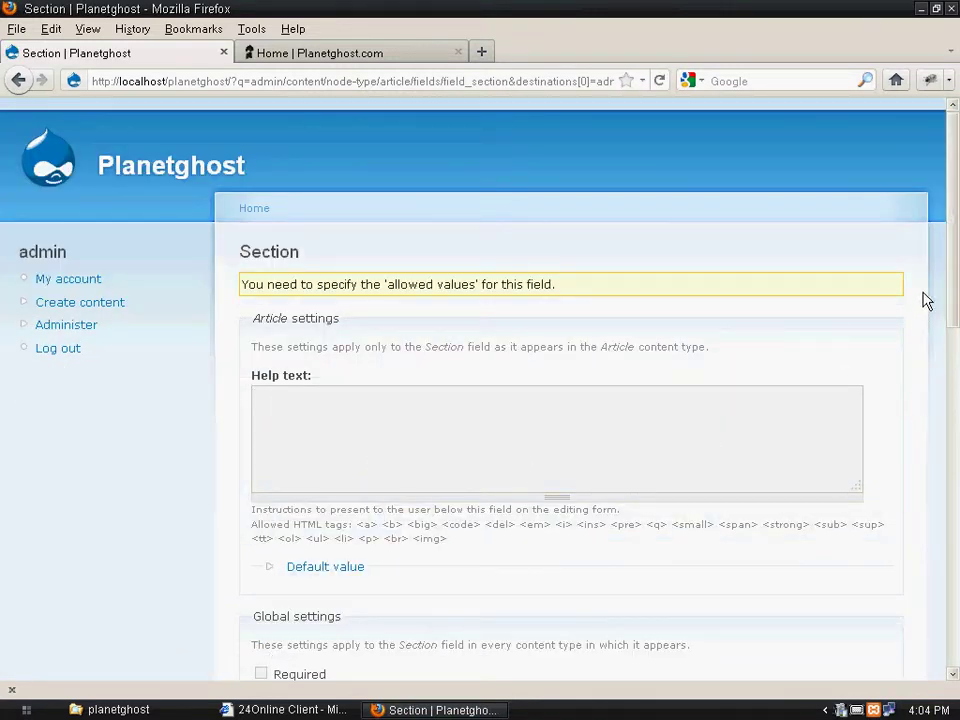
Step: Enter allowed values Tech, Films, Music and Lifestyle and save the field settings
drag(952, 285, 952, 537)
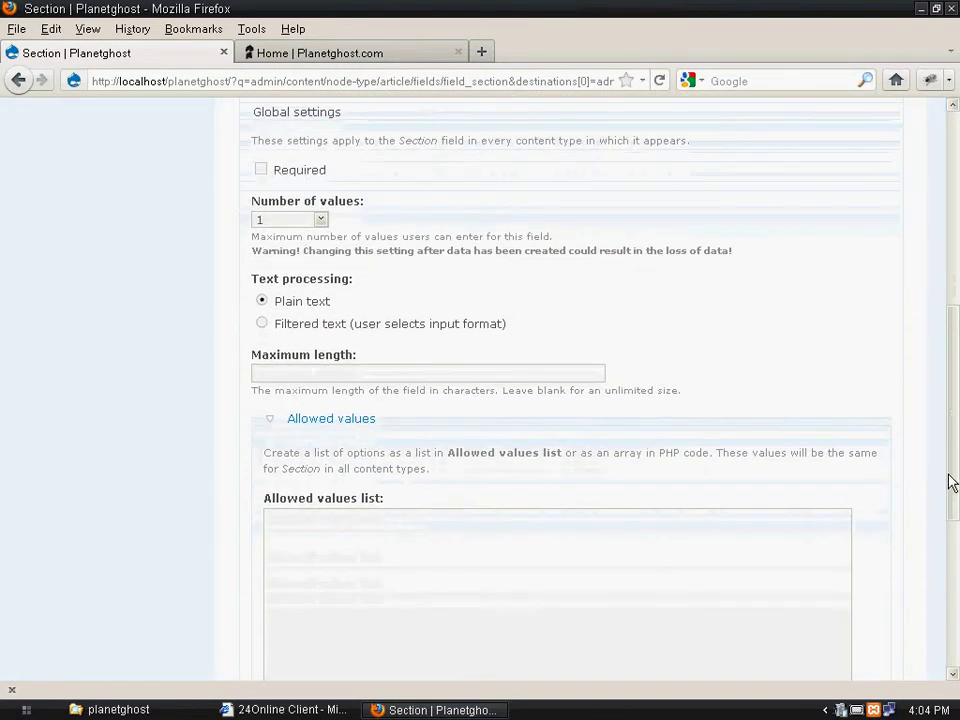
click(463, 407)
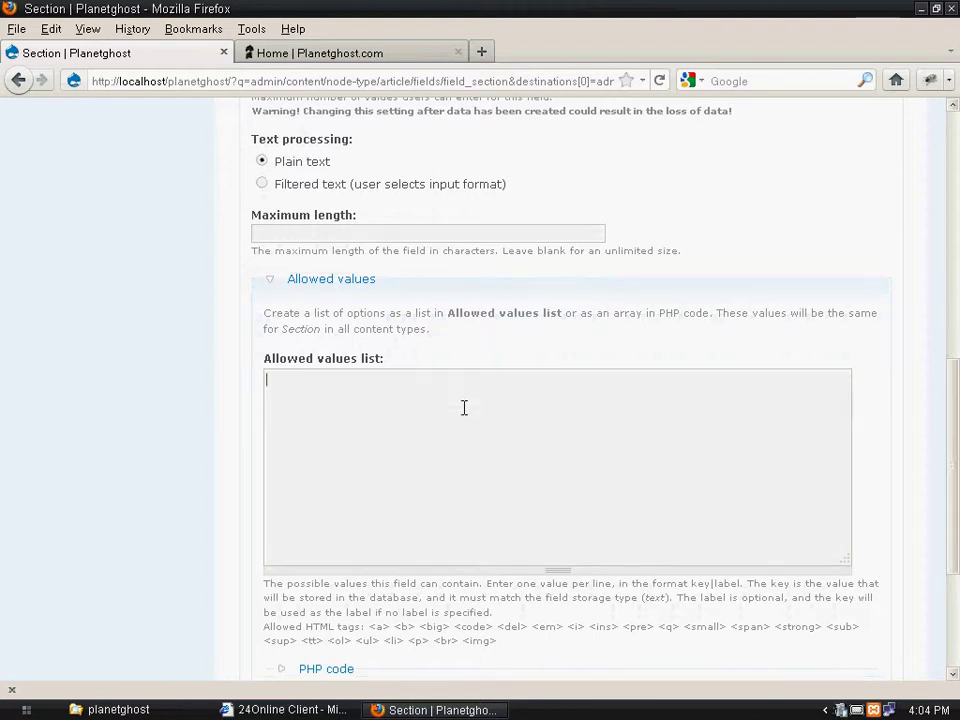
mouse_move(945, 380)
mouse_down()
mouse_move(947, 418)
mouse_move(898, 429)
mouse_up()
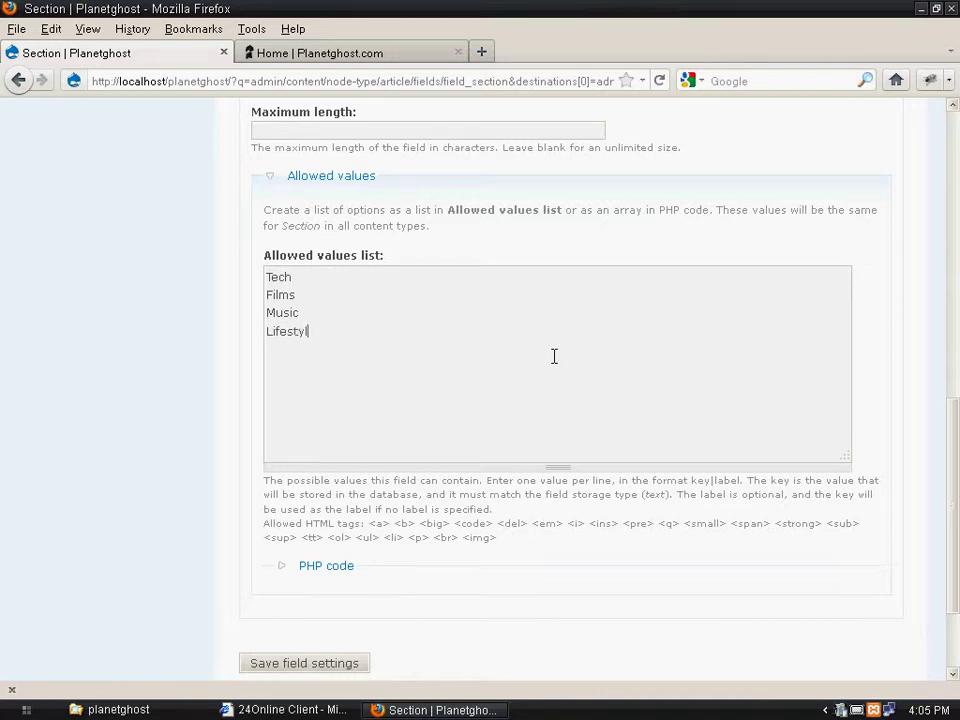
text(e)
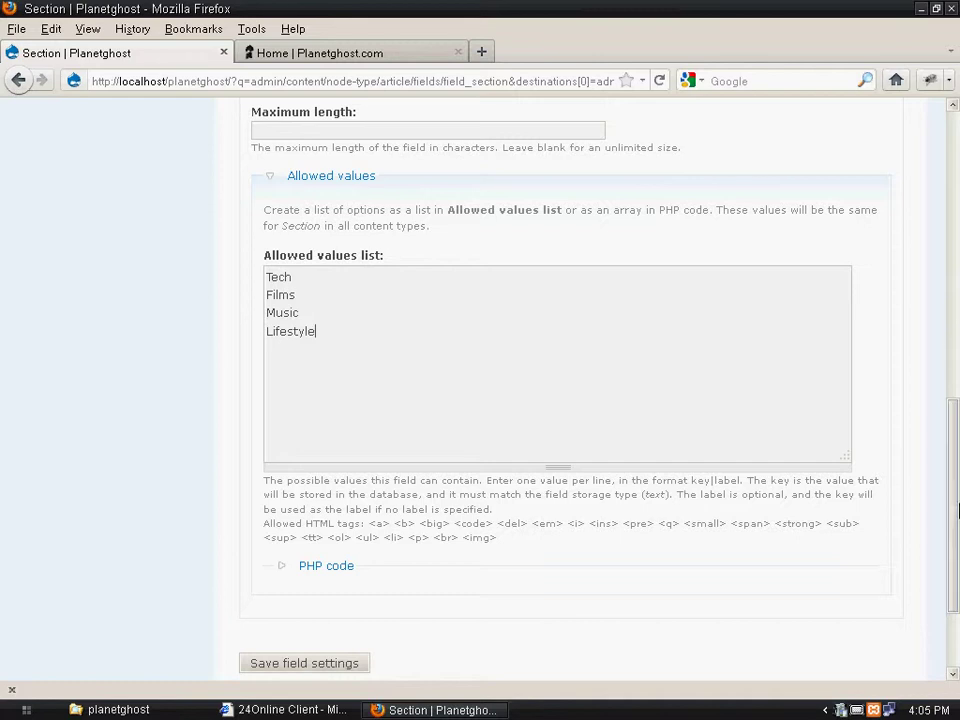
scroll(953, 450, down, 3)
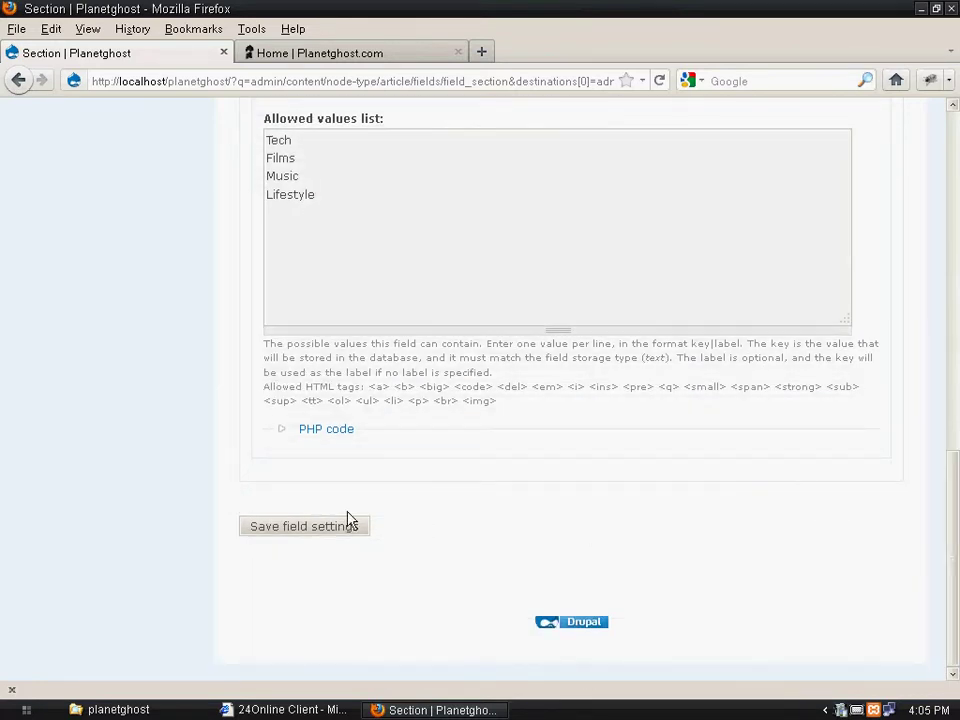
click(320, 535)
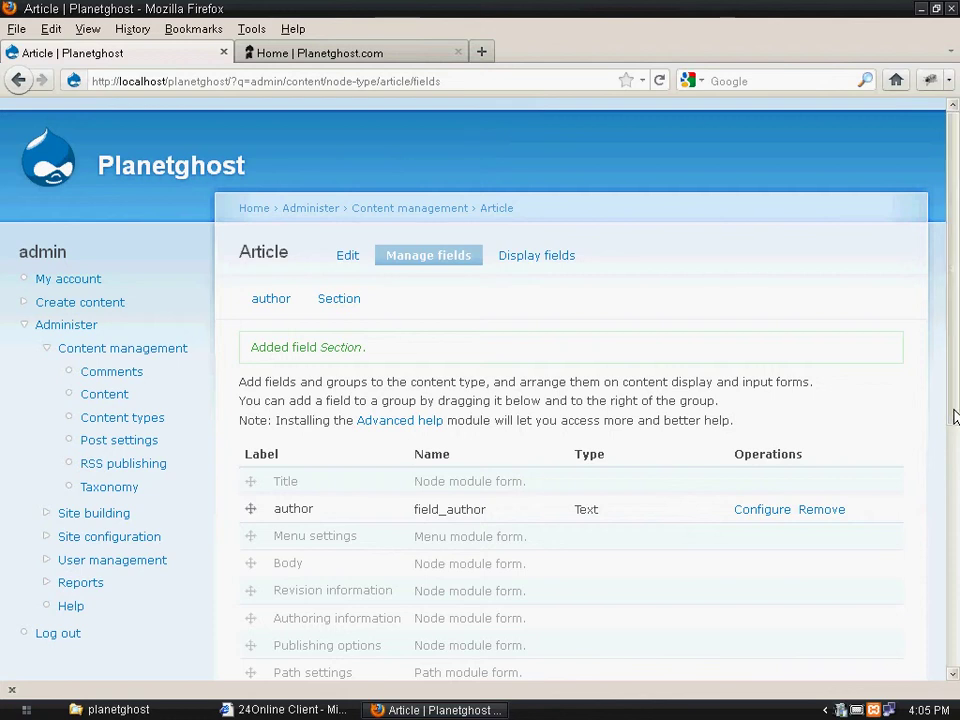
Step: Move the Section field directly below Title, above author, and save the order
drag(954, 418, 952, 538)
drag(251, 509, 252, 289)
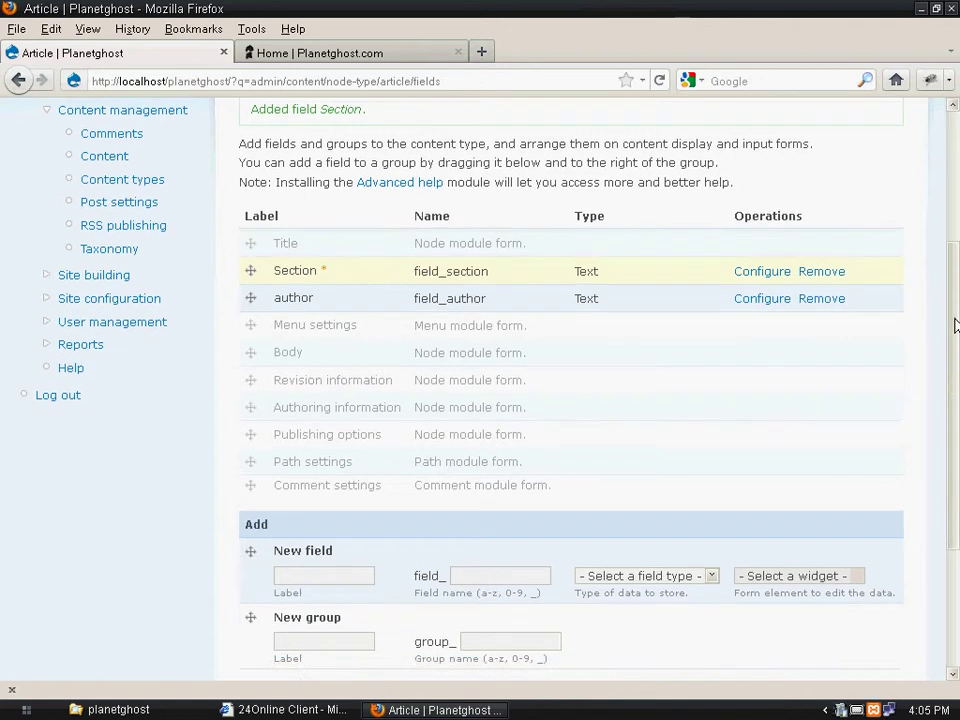
drag(950, 313, 951, 443)
click(252, 533)
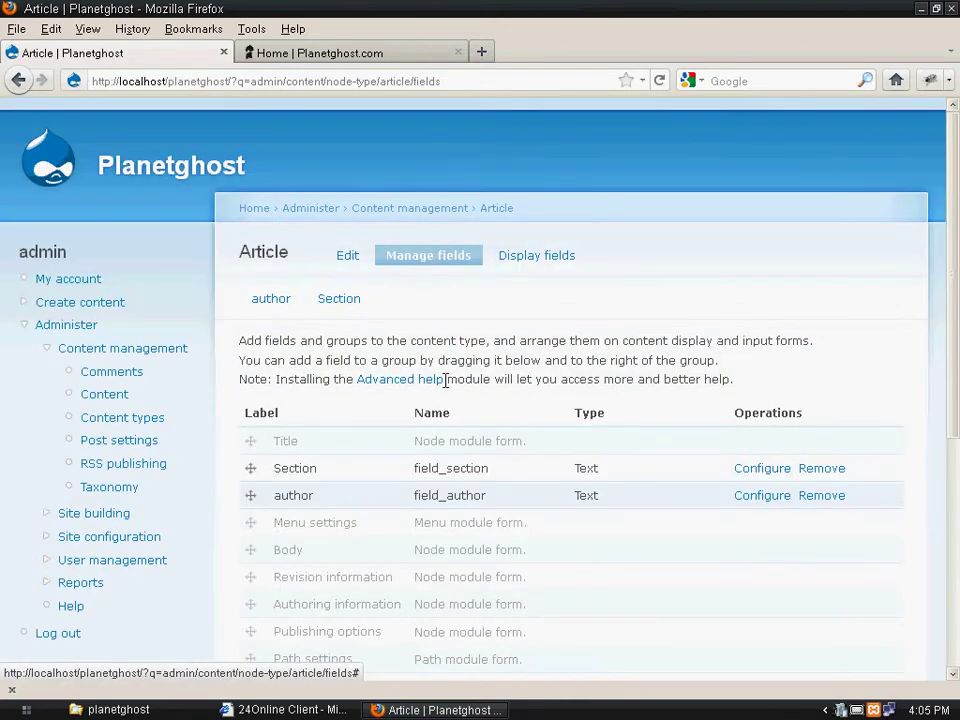
click(83, 310)
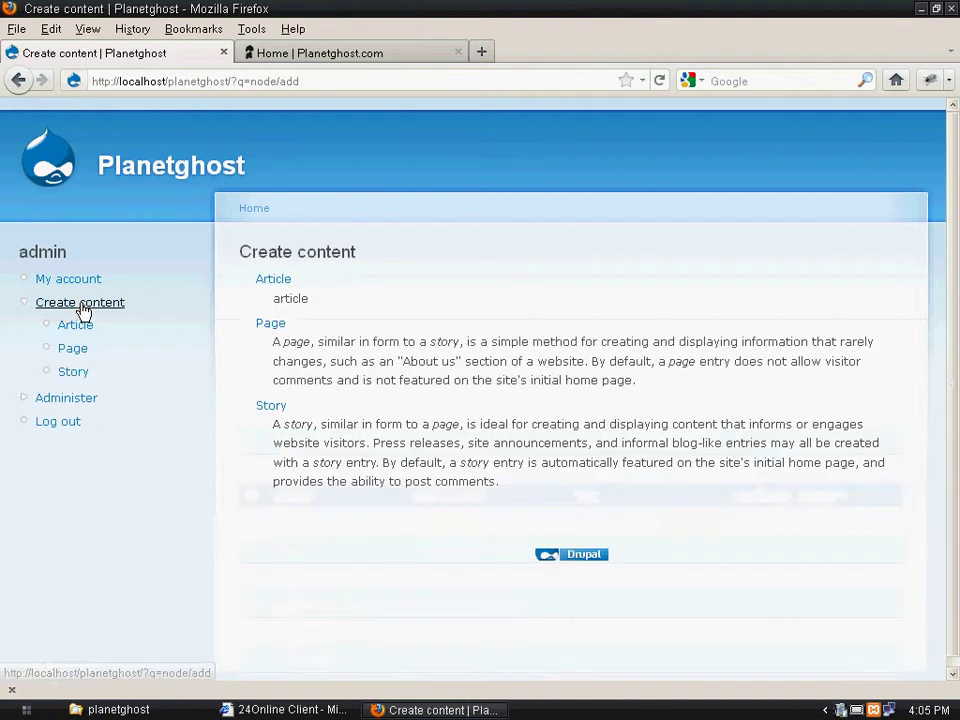
Step: Start a new Article titled 'Drupal' with the Section set to Tech
click(274, 281)
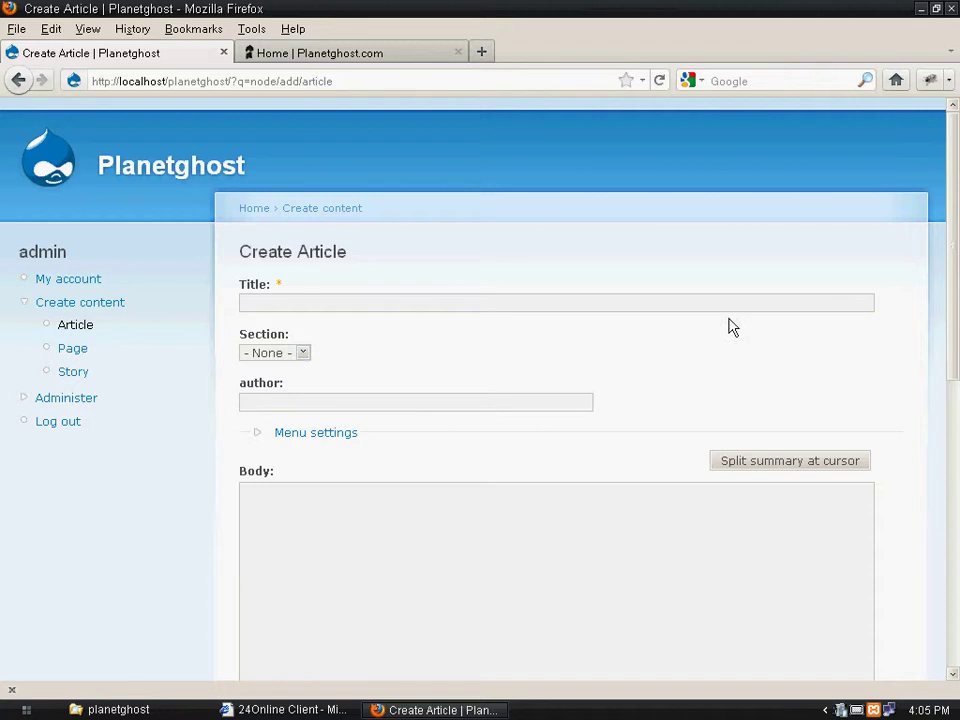
drag(949, 270, 948, 298)
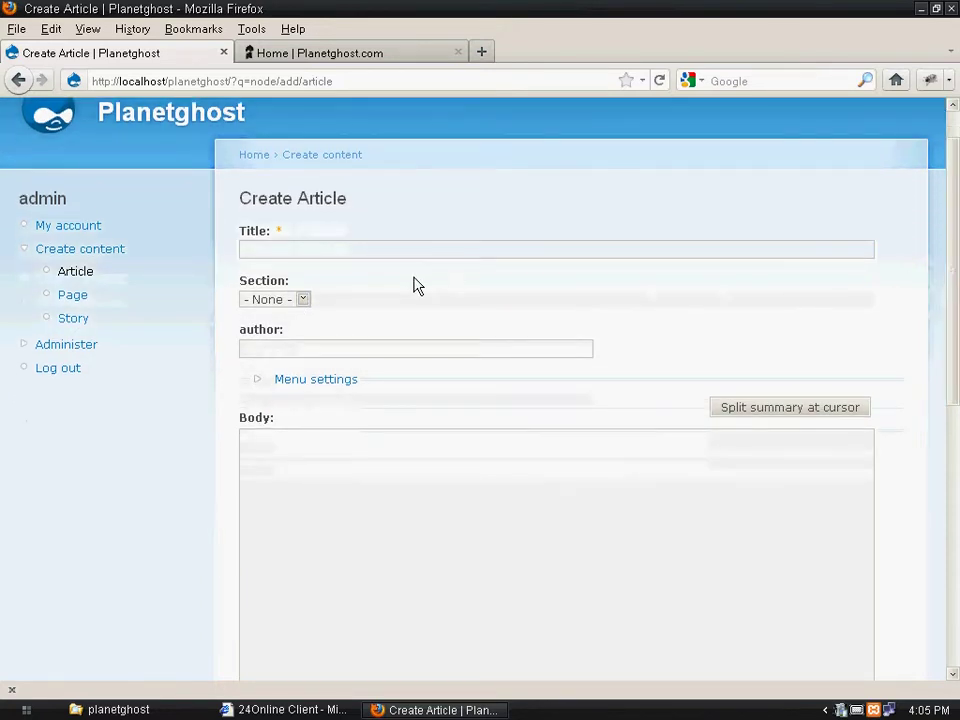
click(300, 300)
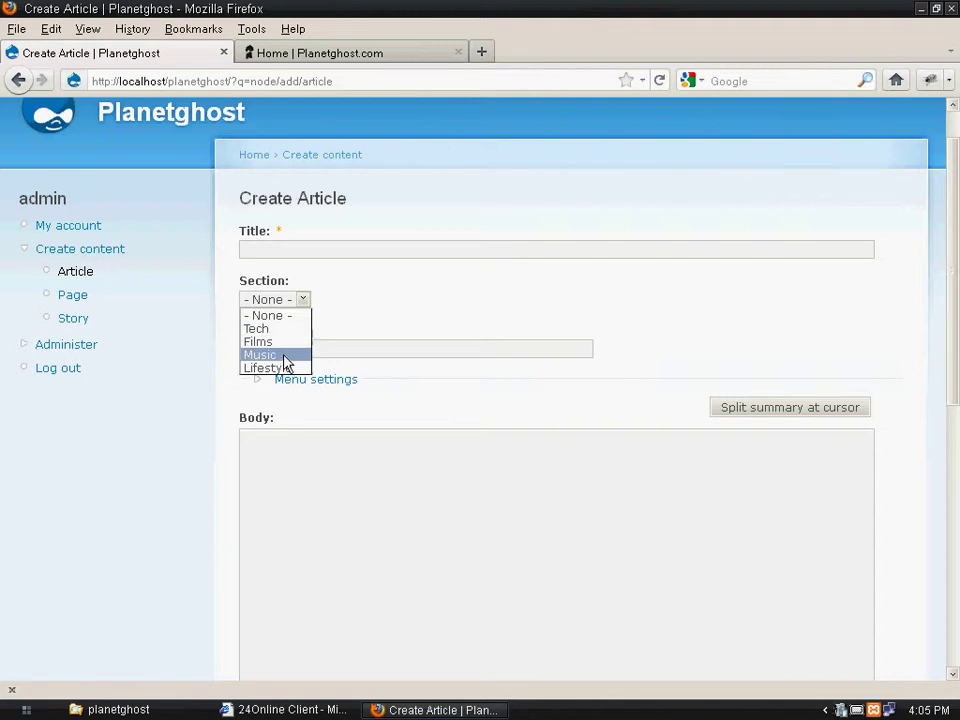
click(285, 332)
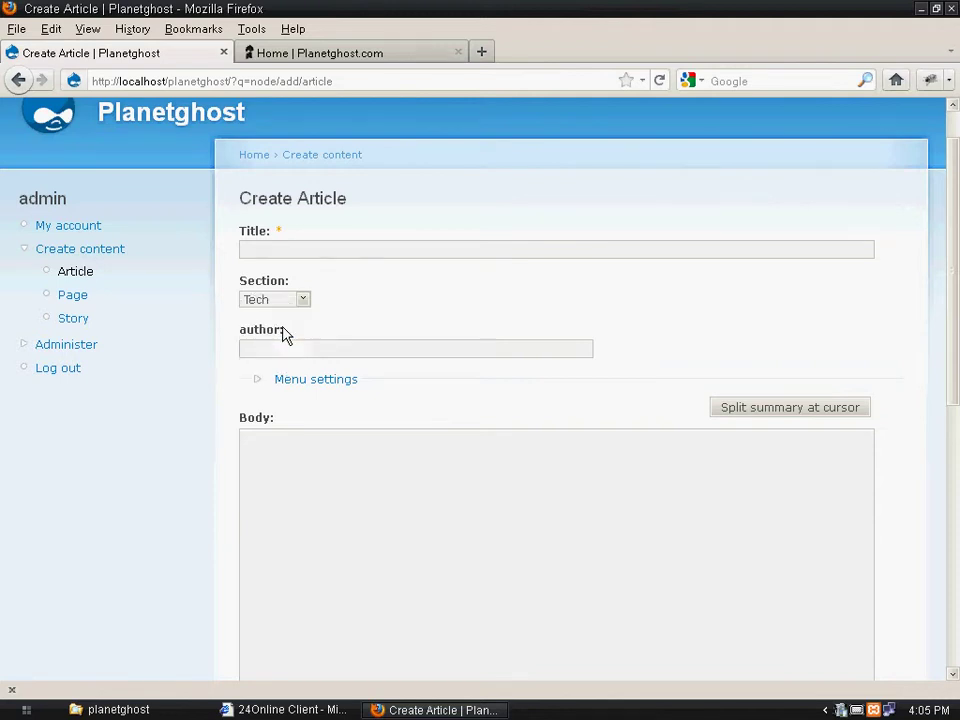
click(320, 250)
text(upal)
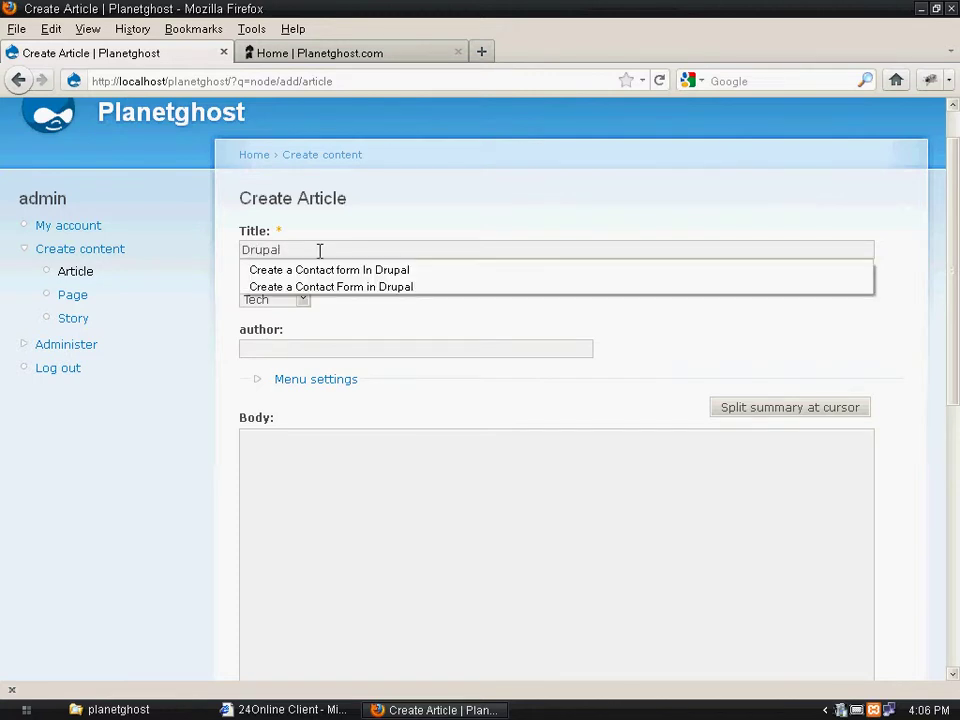
Step: Add the body 'Hello Dummy content' and save the Drupal article
click(474, 206)
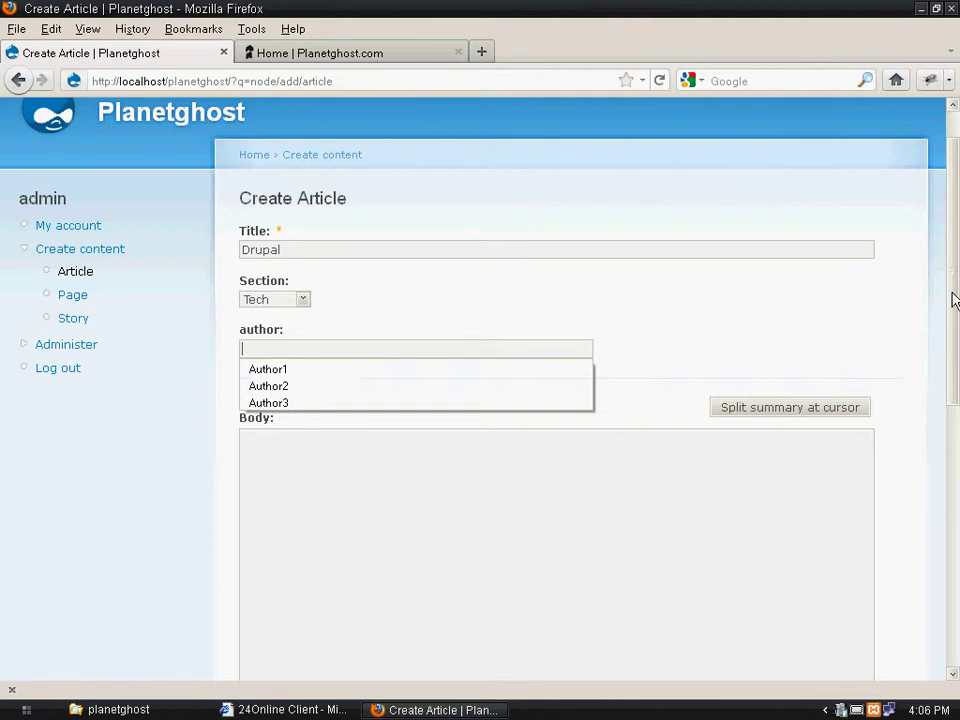
drag(953, 300, 954, 388)
click(670, 415)
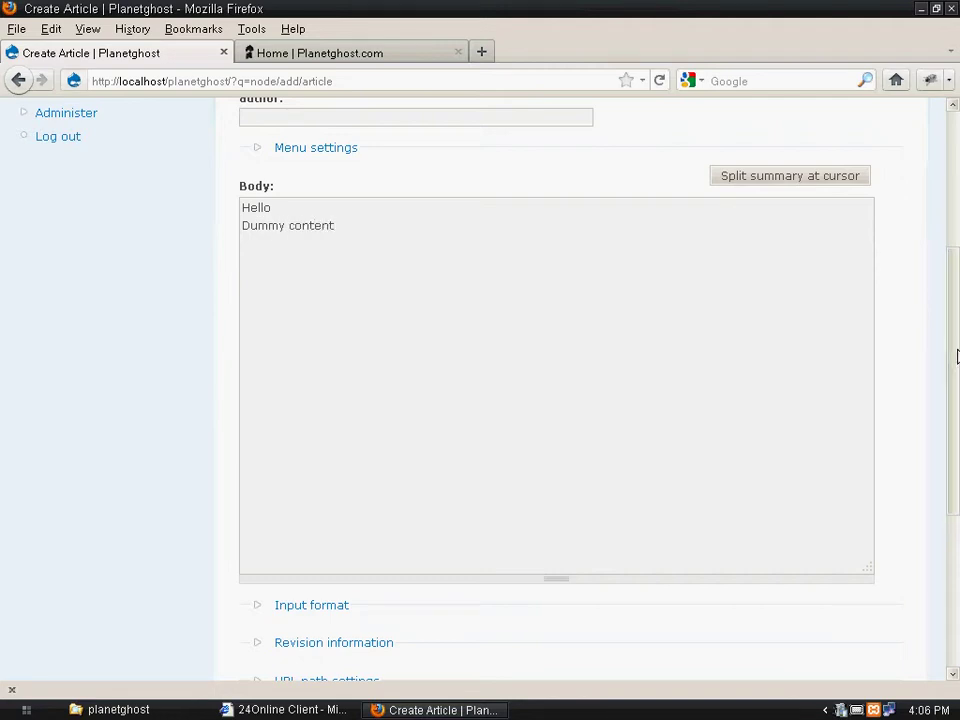
drag(948, 354, 930, 512)
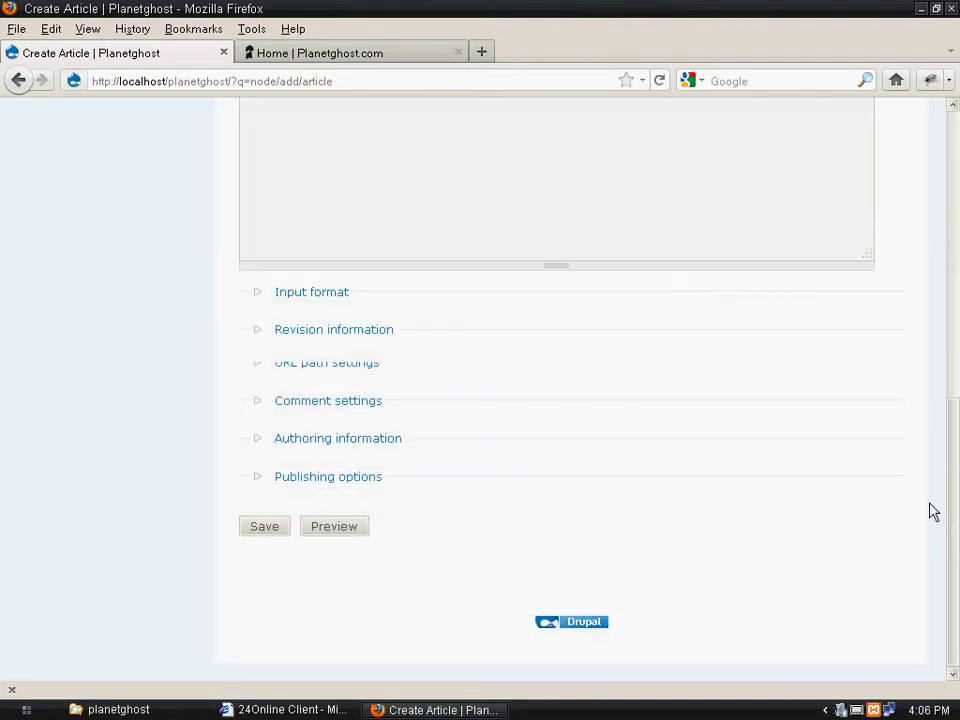
click(274, 531)
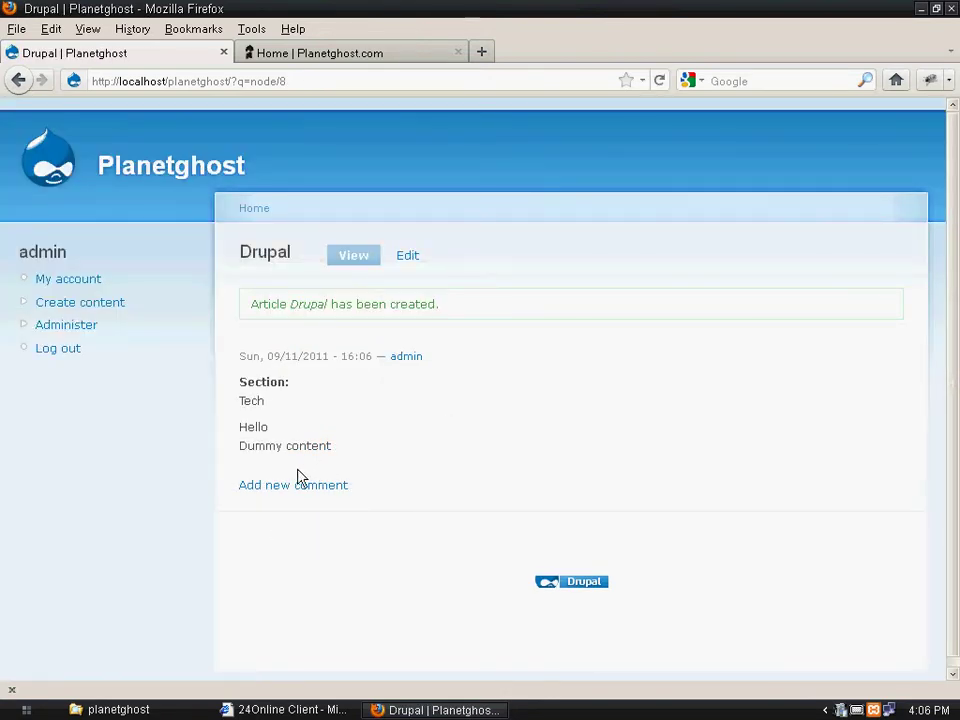
Step: Create and save the Article 'Led zepplin' in the Music section with body 'dummy content'
click(99, 307)
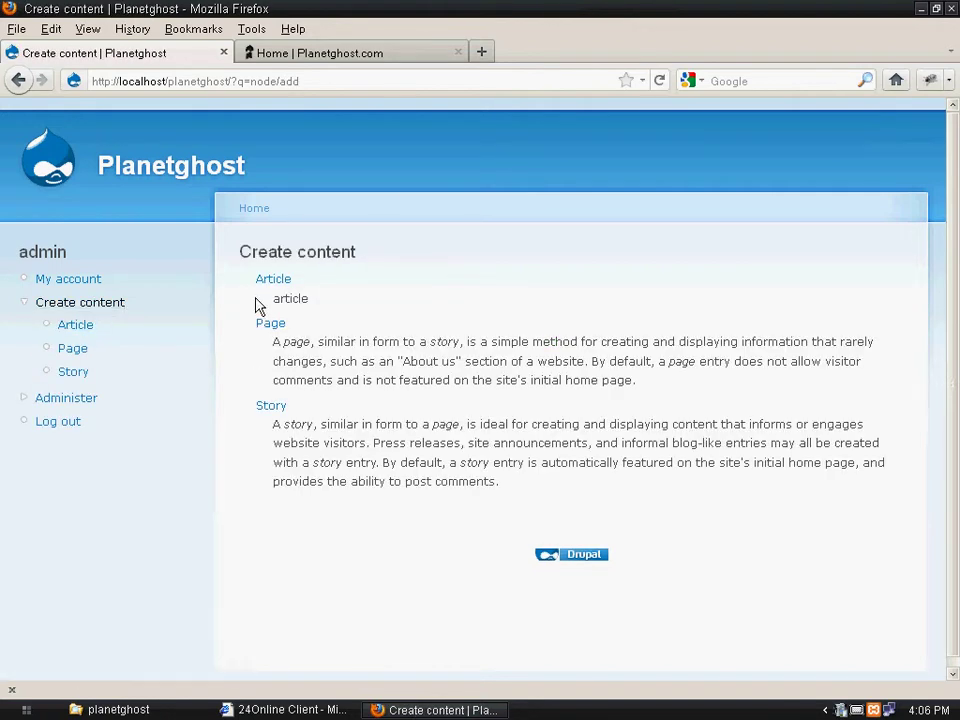
click(267, 283)
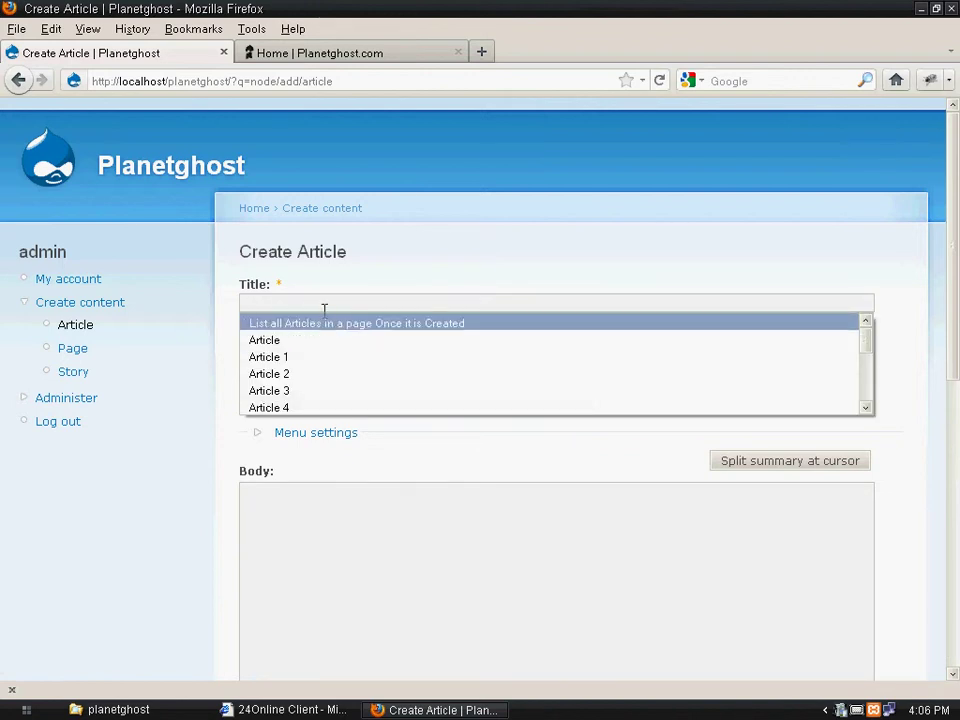
click(326, 303)
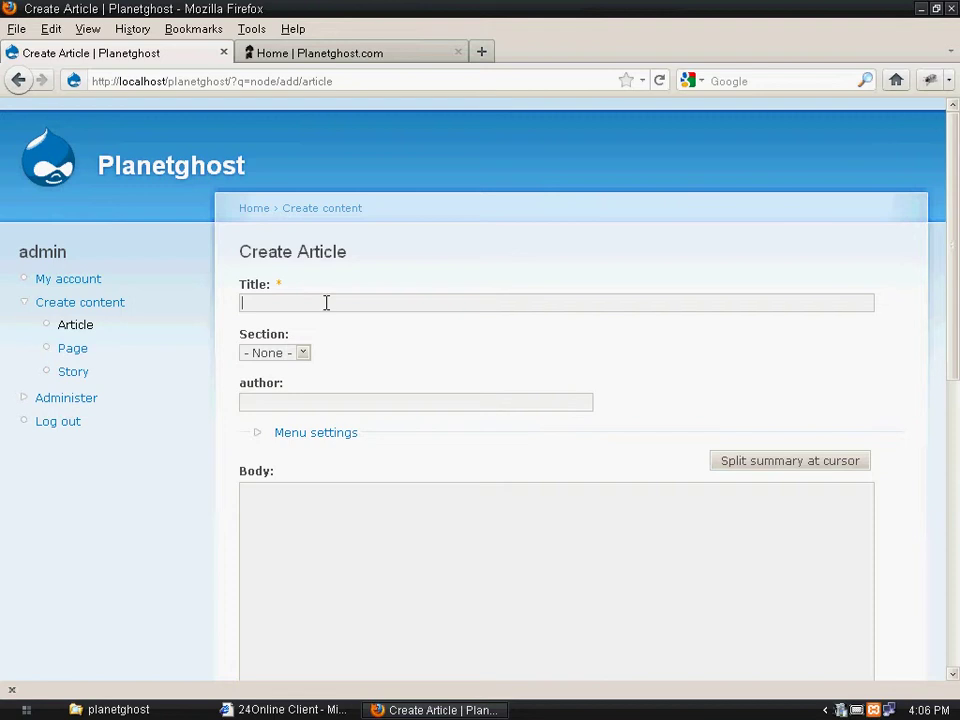
text(Led )
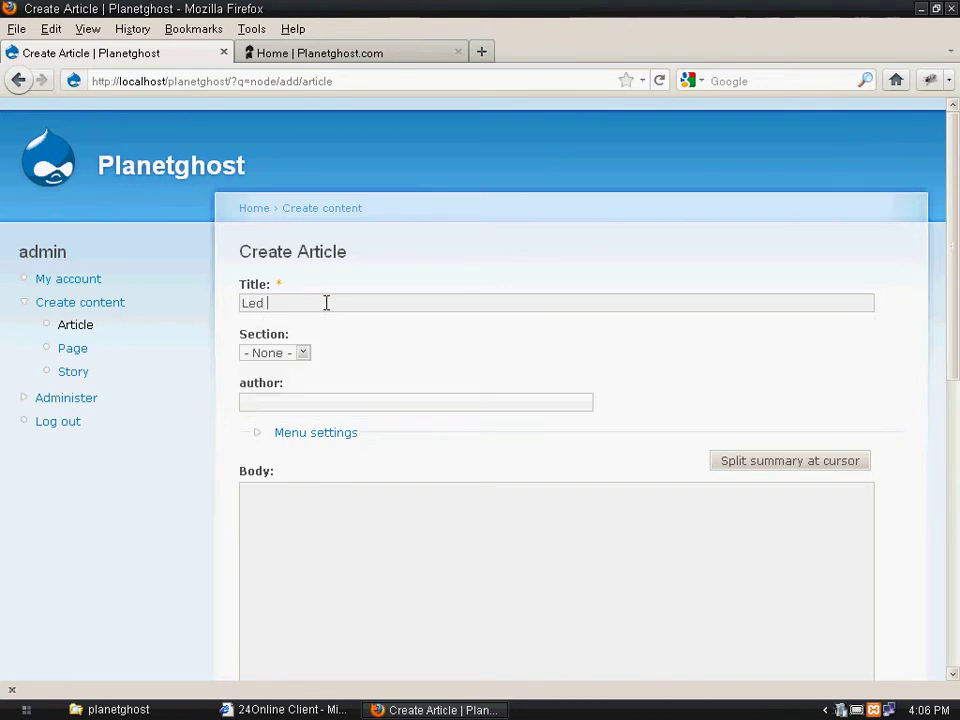
text(zepplin)
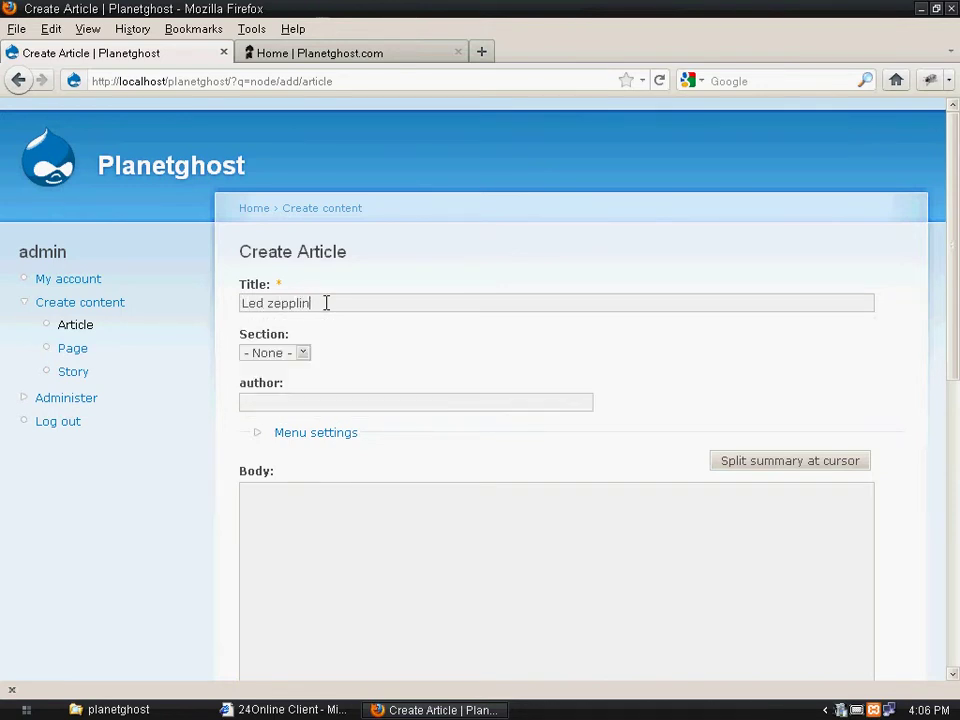
click(303, 353)
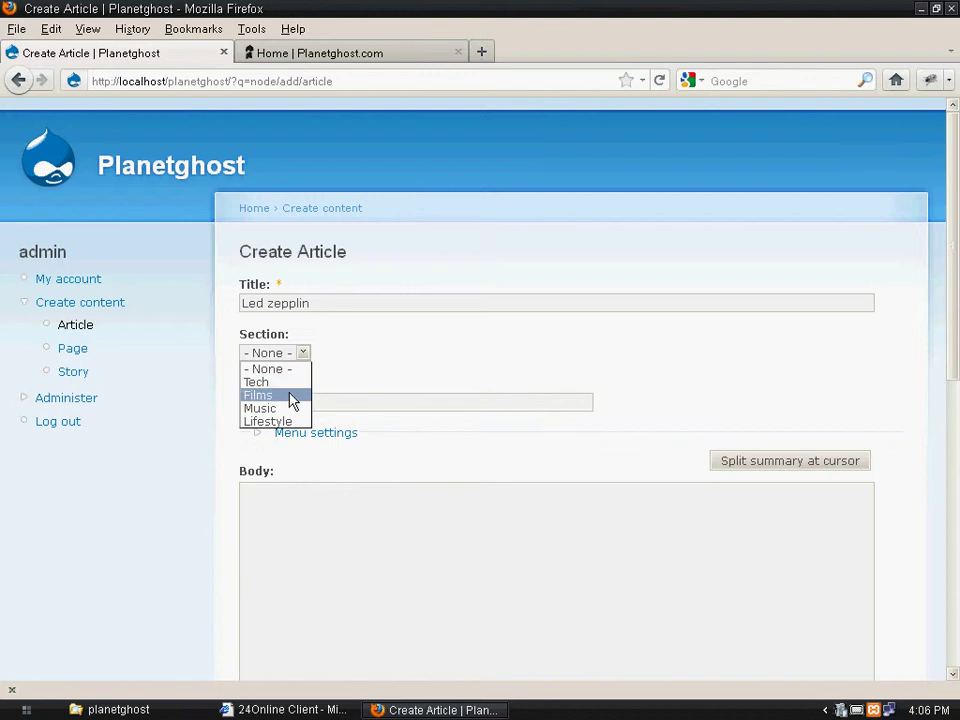
click(285, 409)
click(288, 404)
click(305, 565)
text(dummy content)
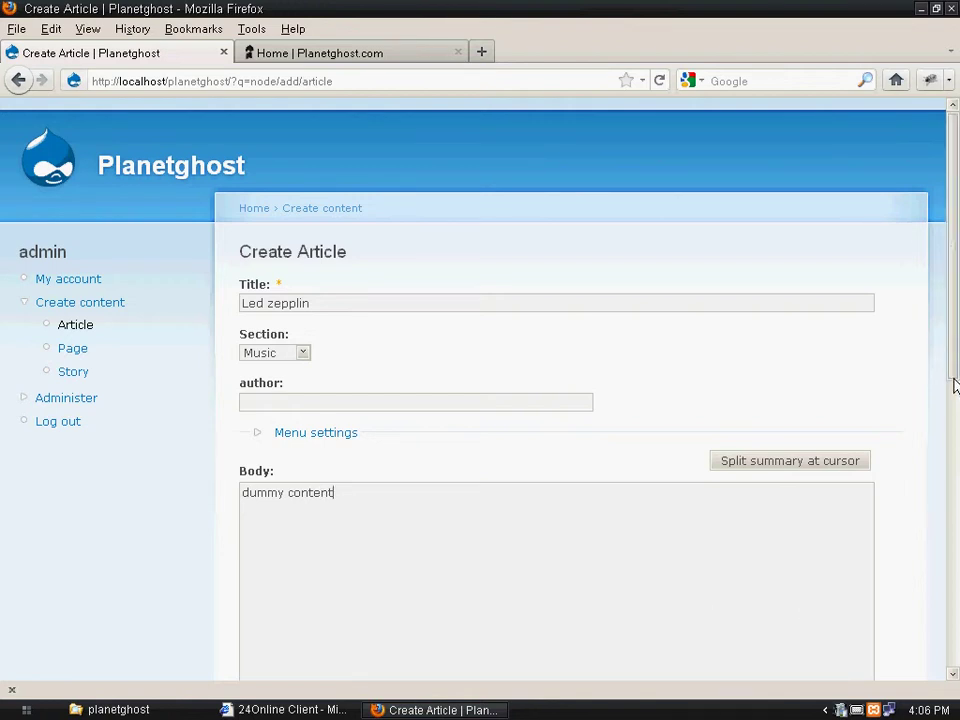
scroll(953, 364, down, 10)
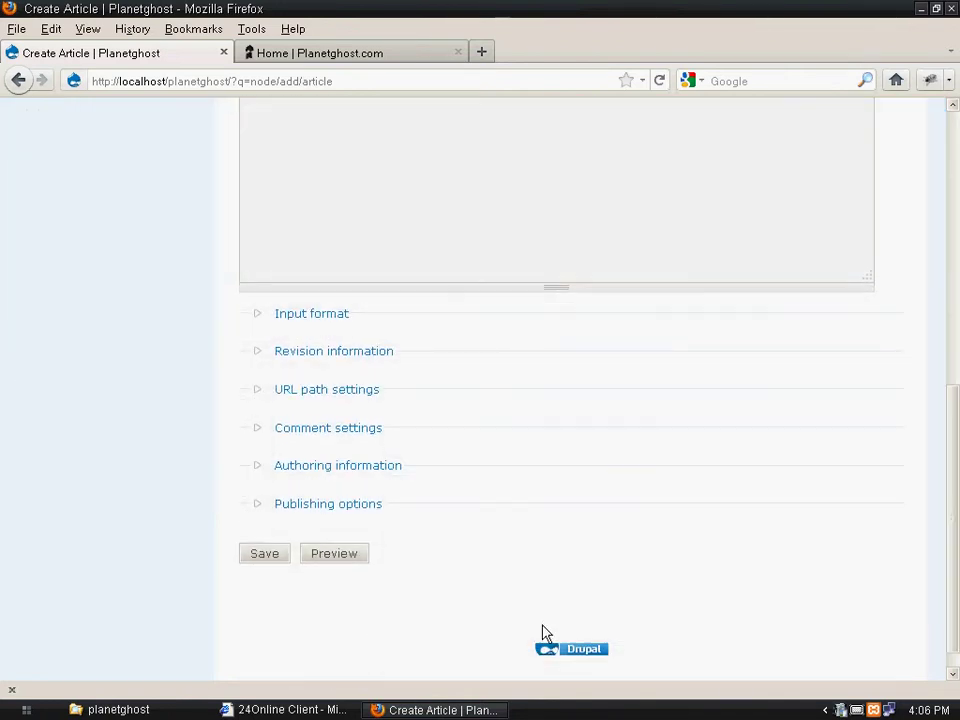
click(254, 560)
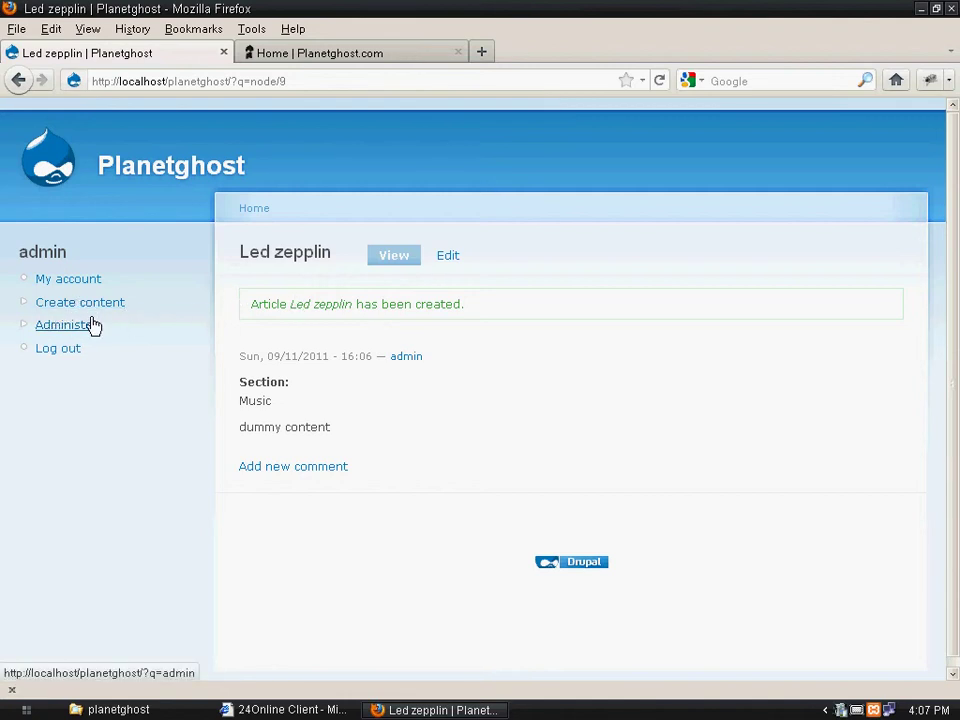
Step: Open the Content list from Administer and scroll to the new articles
click(88, 326)
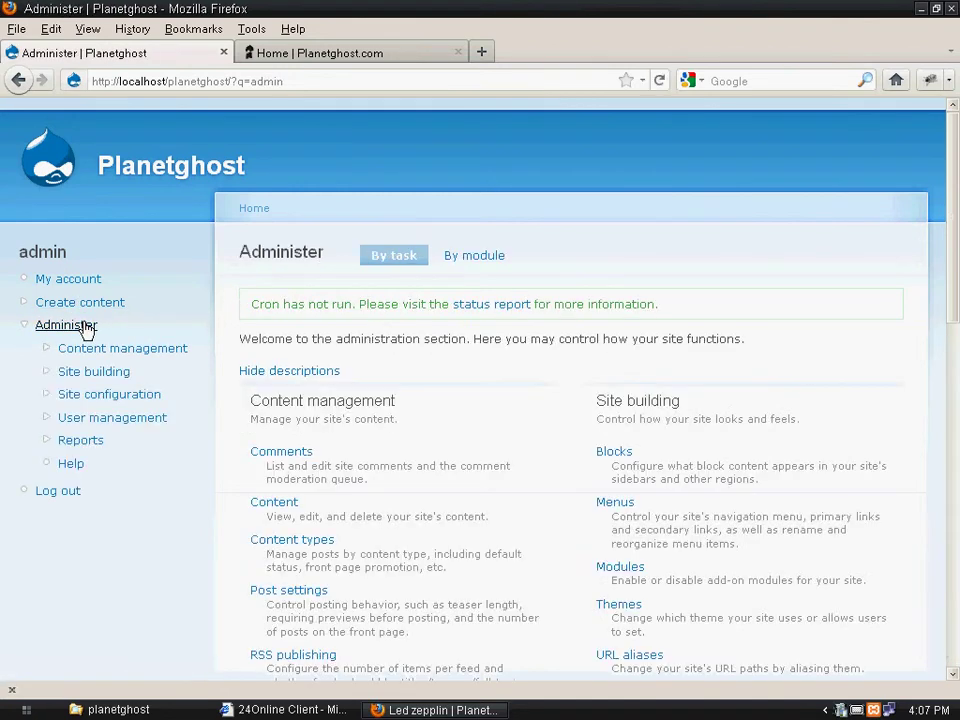
click(275, 508)
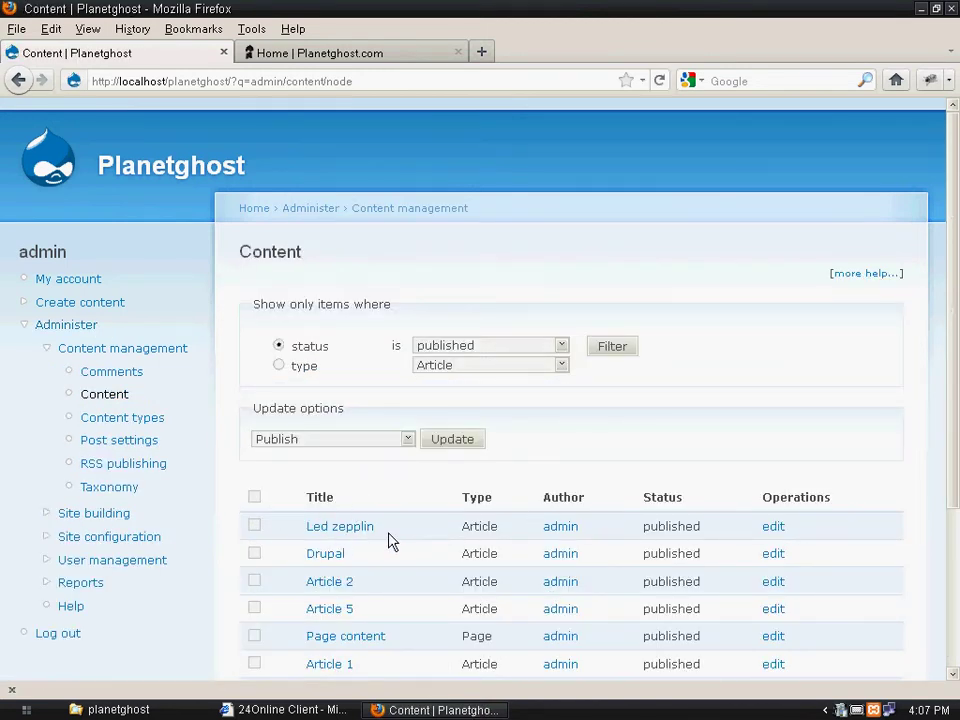
scroll(953, 310, down, 2)
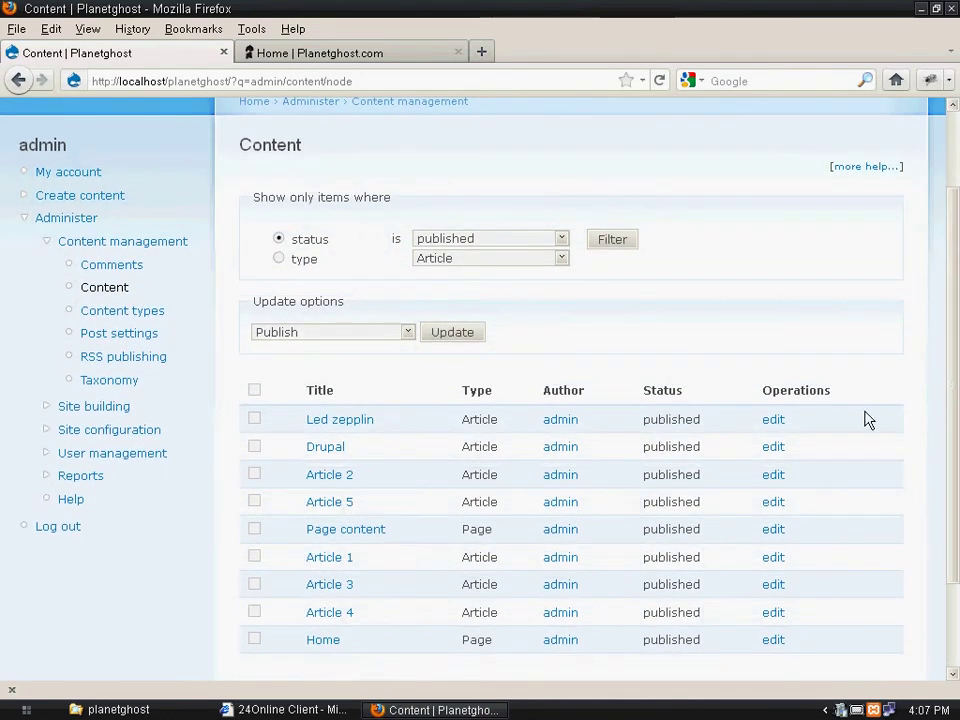
Step: Open both articles in new tabs and highlight Led zepplin's Section: Music
middle_click(355, 428)
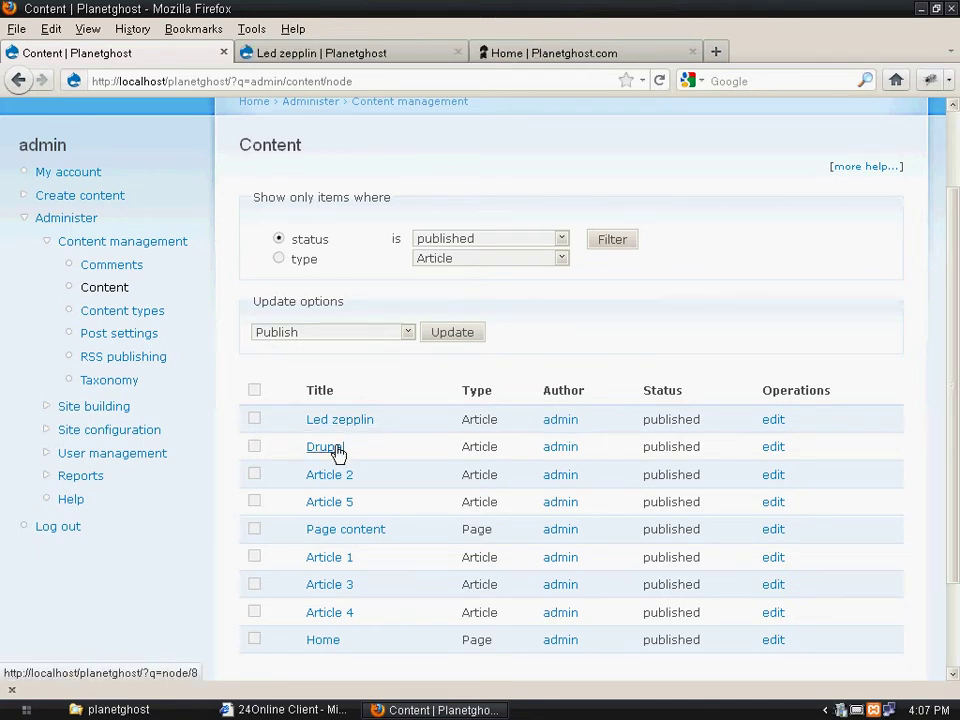
middle_click(336, 449)
click(378, 53)
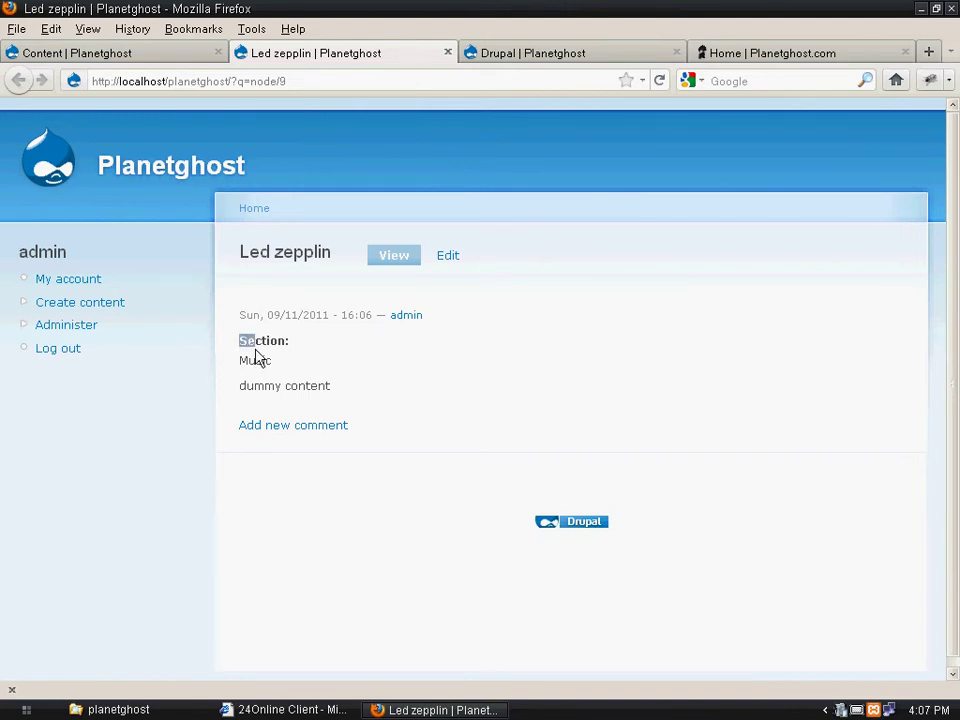
drag(241, 342, 289, 368)
Step: Check the Drupal article's Section: Tech, then return to the content list
click(532, 53)
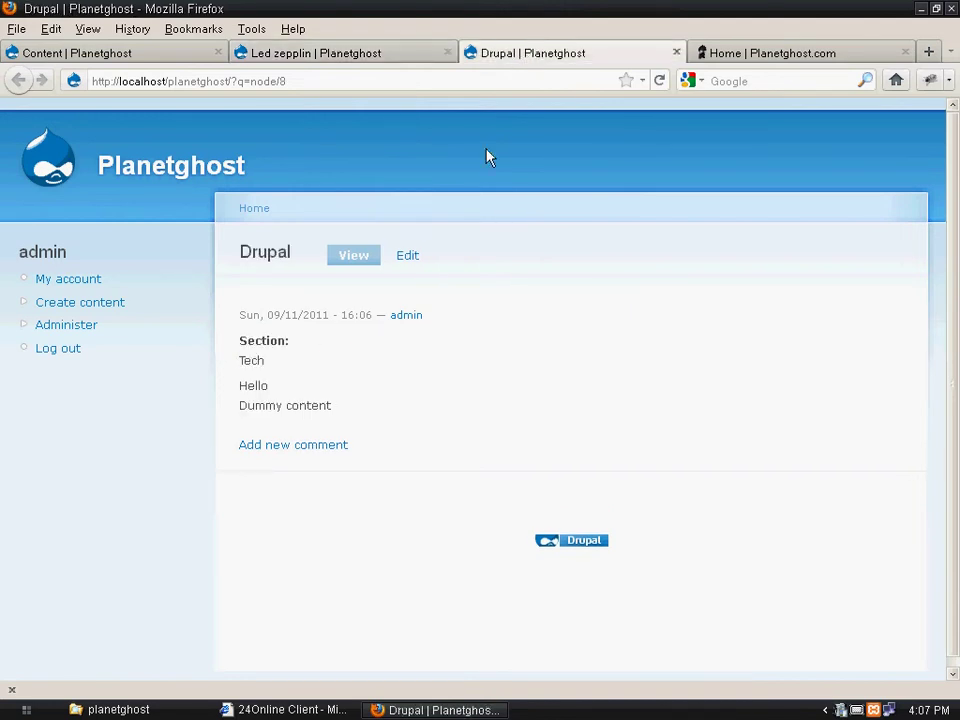
drag(242, 338, 300, 366)
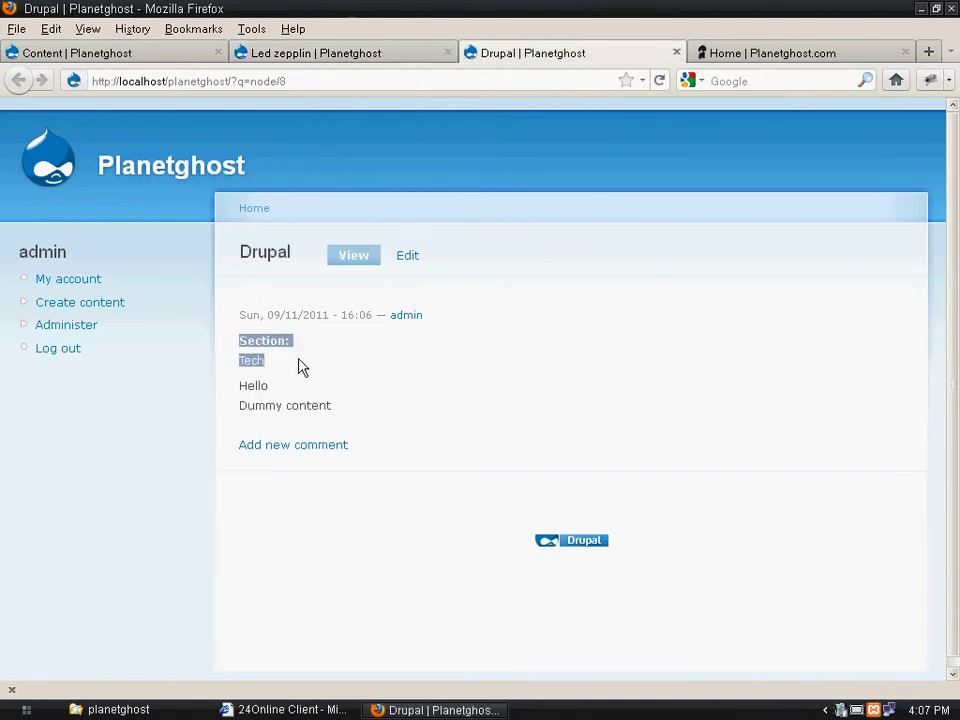
click(300, 366)
drag(242, 254, 291, 254)
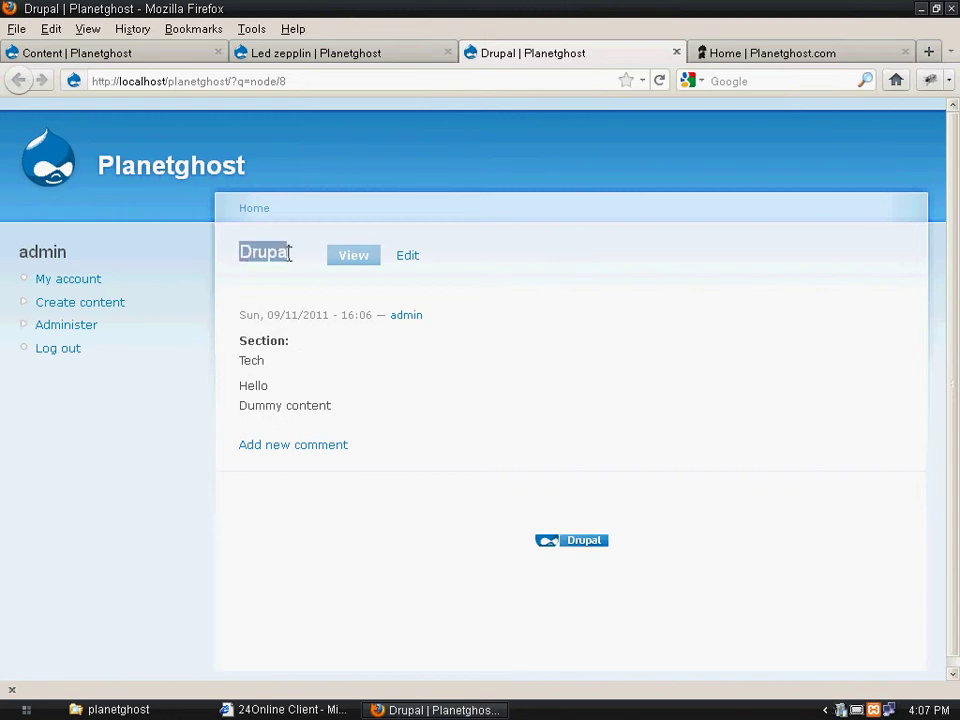
mouse_move(241, 338)
mouse_down()
mouse_move(262, 341)
mouse_move(263, 361)
mouse_up()
click(280, 362)
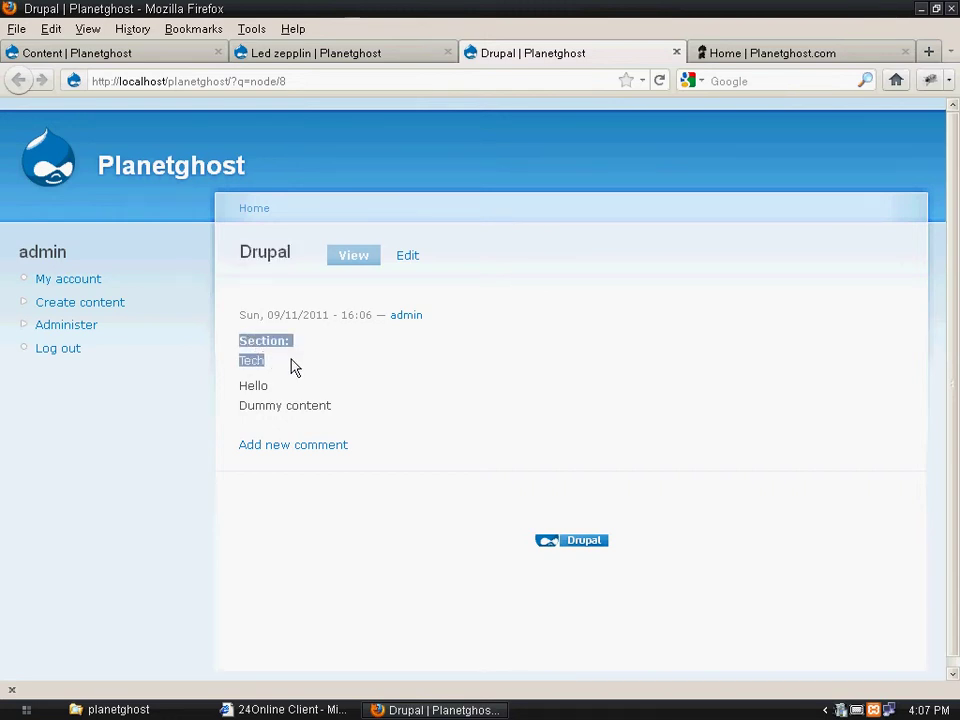
click(322, 56)
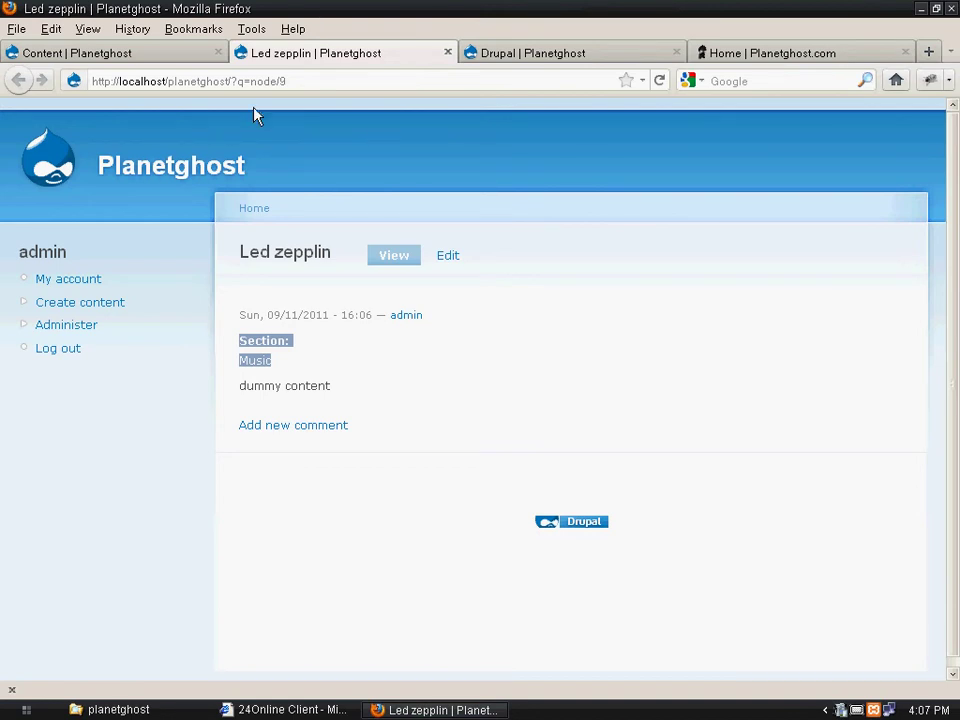
click(155, 58)
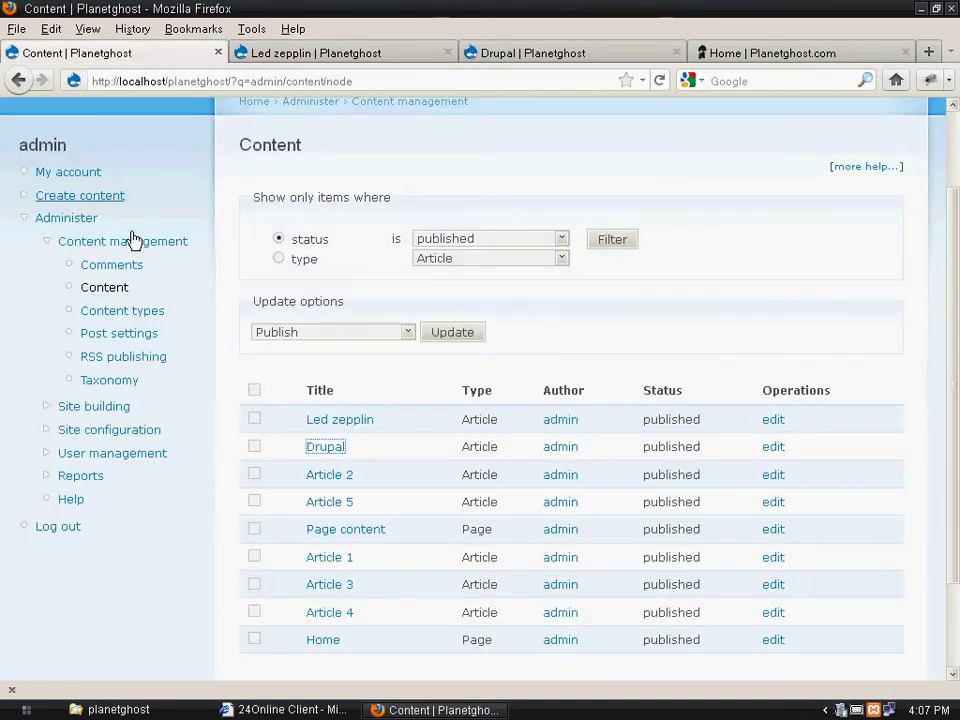
Step: Start a new Article with Section set to Tech, then revisit the Led zepplin tab
click(79, 197)
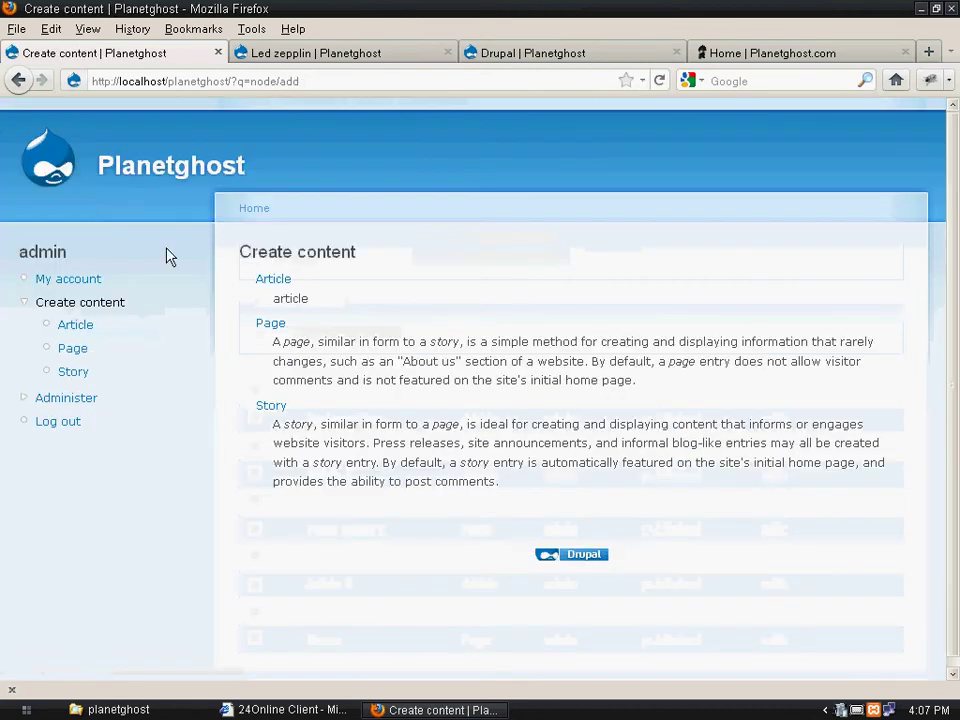
click(273, 280)
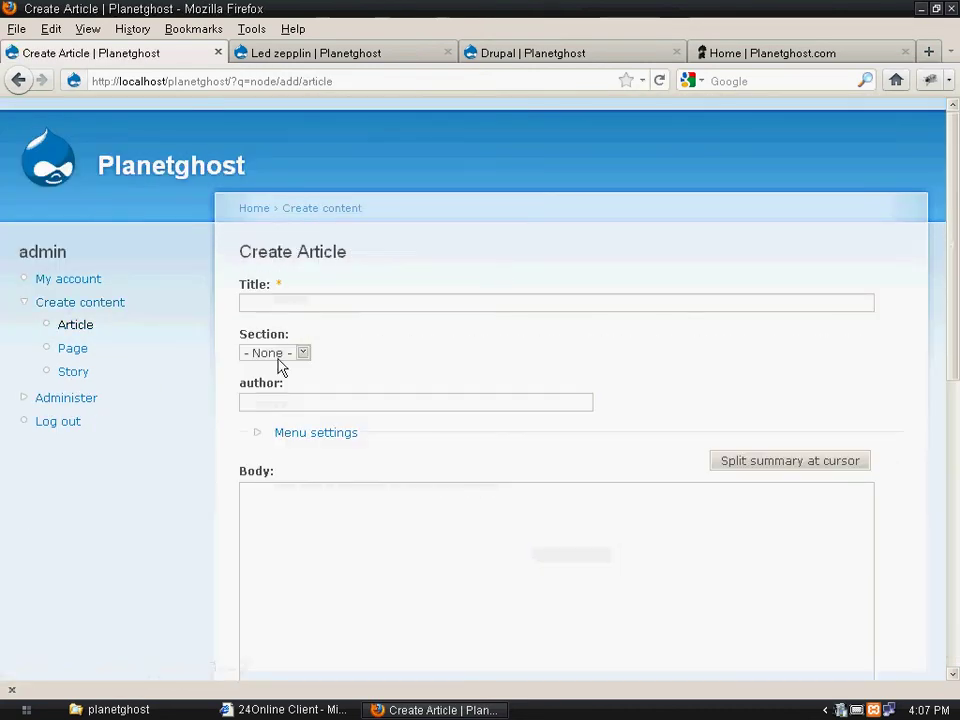
click(305, 354)
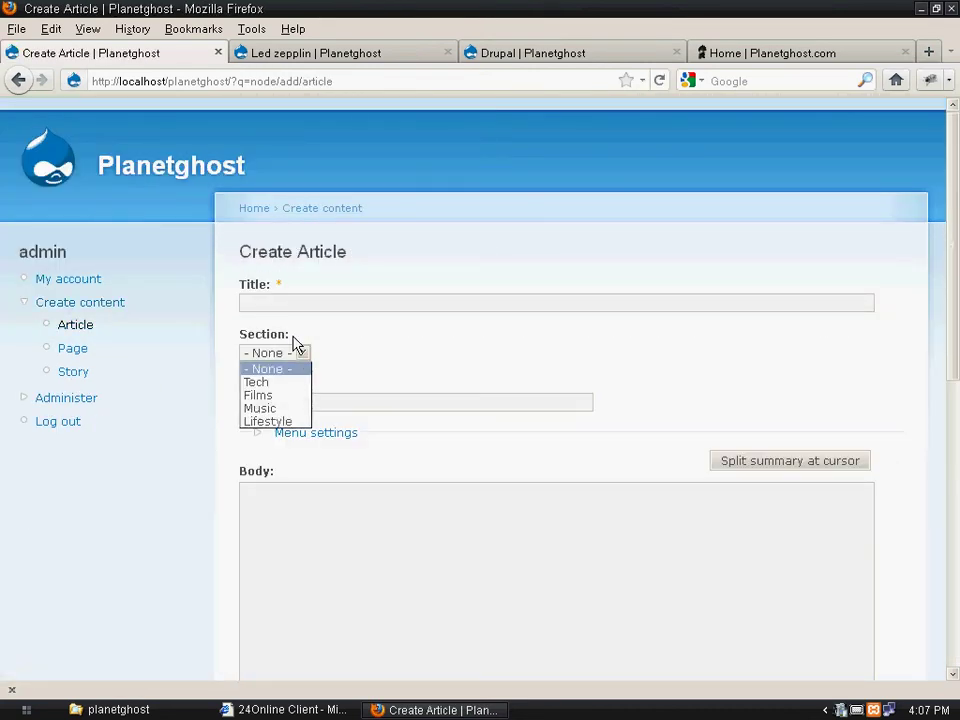
click(291, 383)
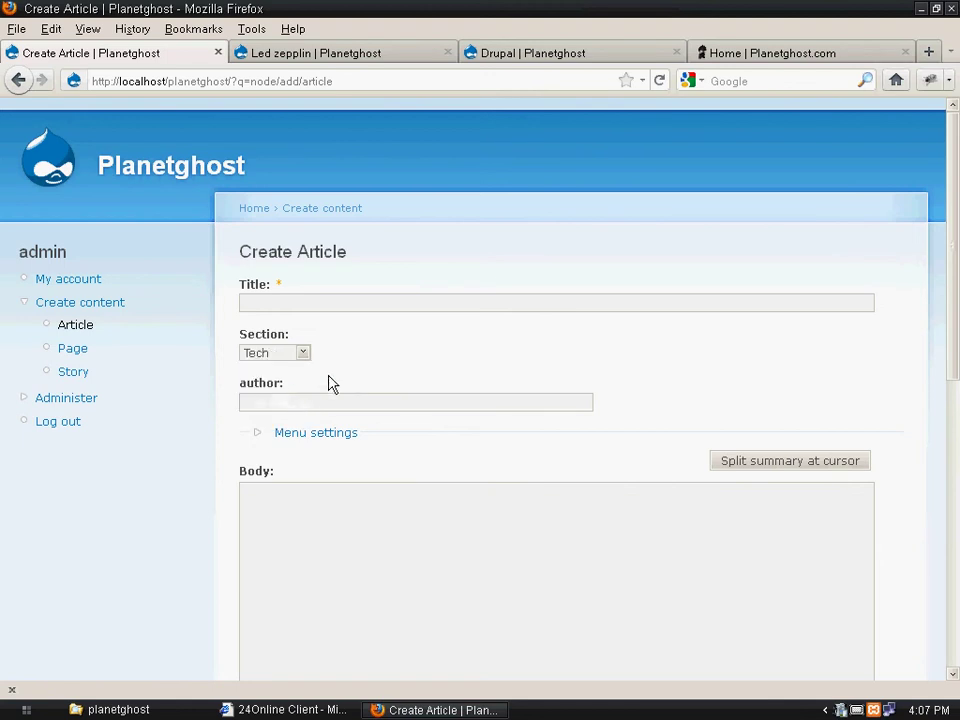
click(403, 56)
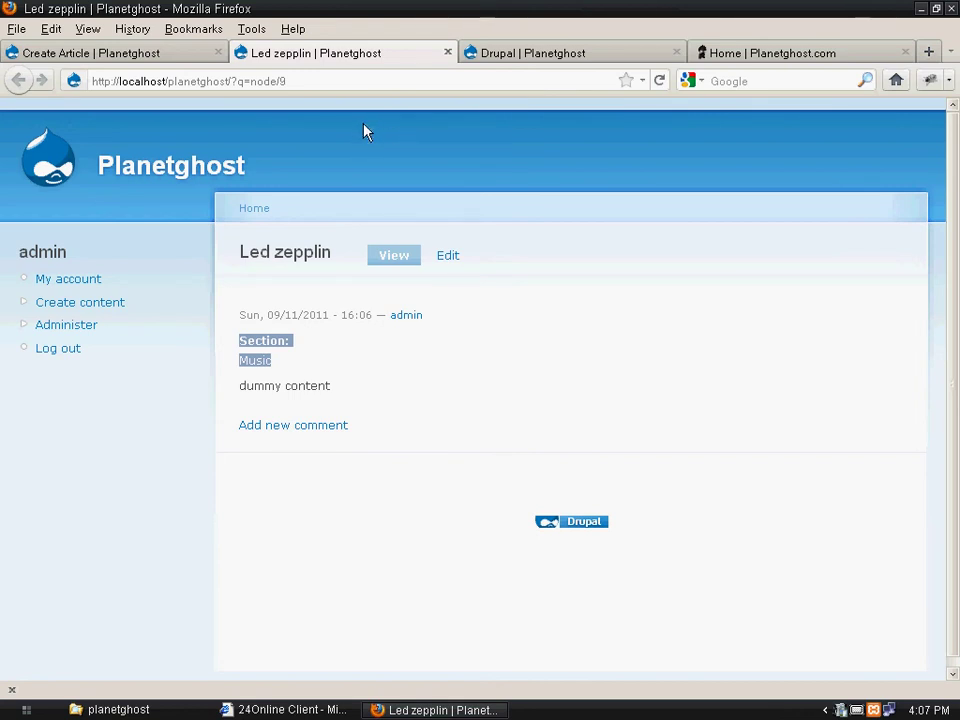
Step: Clear the highlighted Section and Music text, then bring up the Administer overview page and scroll through it
click(390, 168)
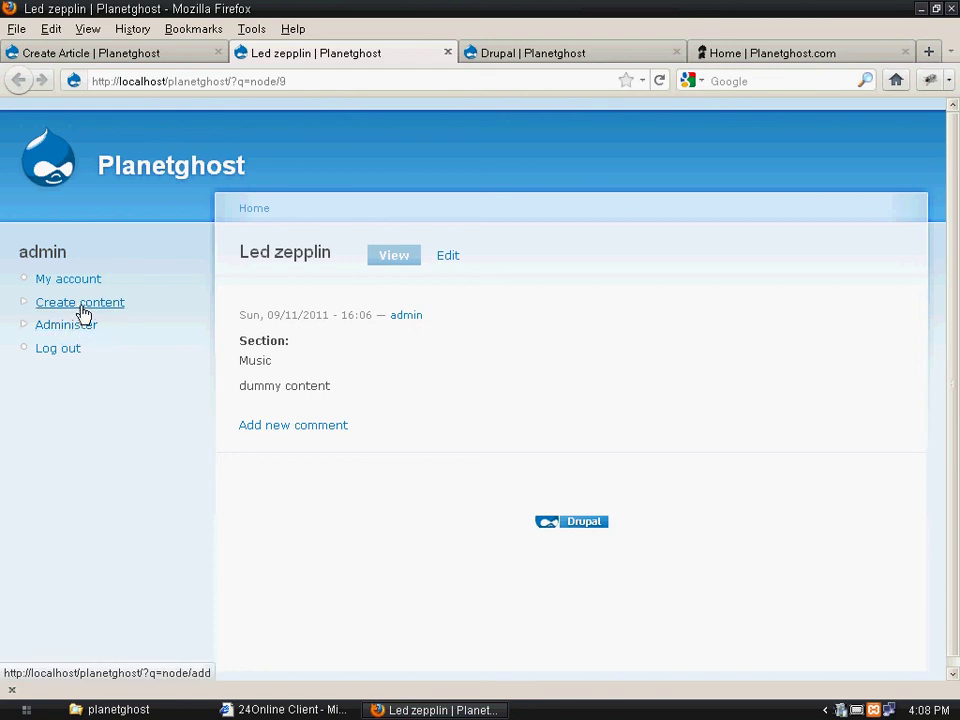
click(165, 335)
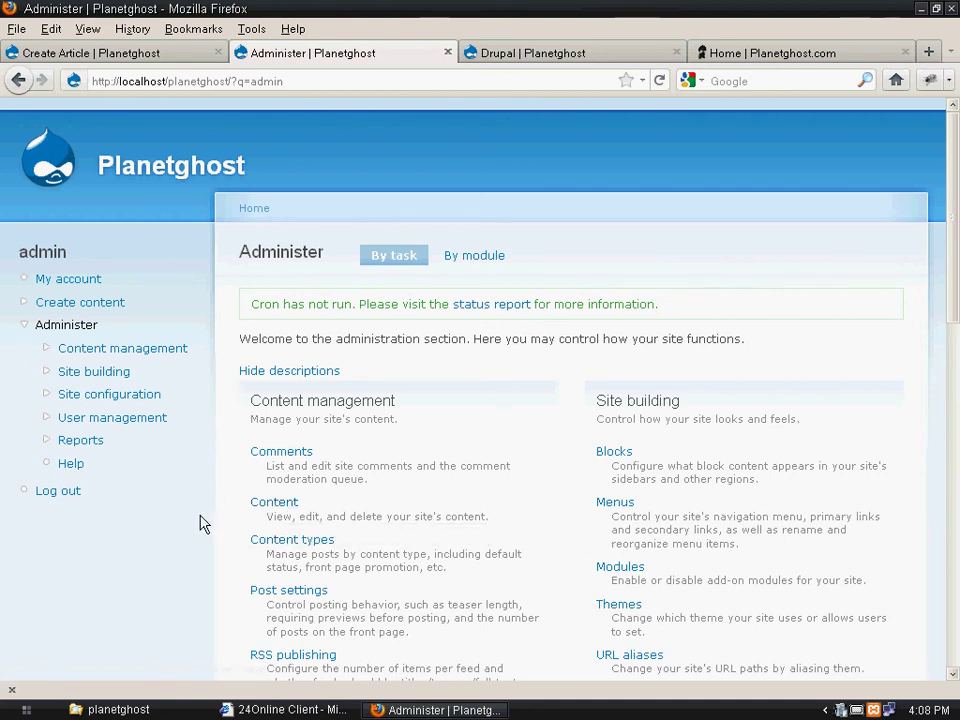
mouse_move(957, 143)
mouse_down()
mouse_move(955, 413)
mouse_move(943, 482)
mouse_move(918, 197)
mouse_up()
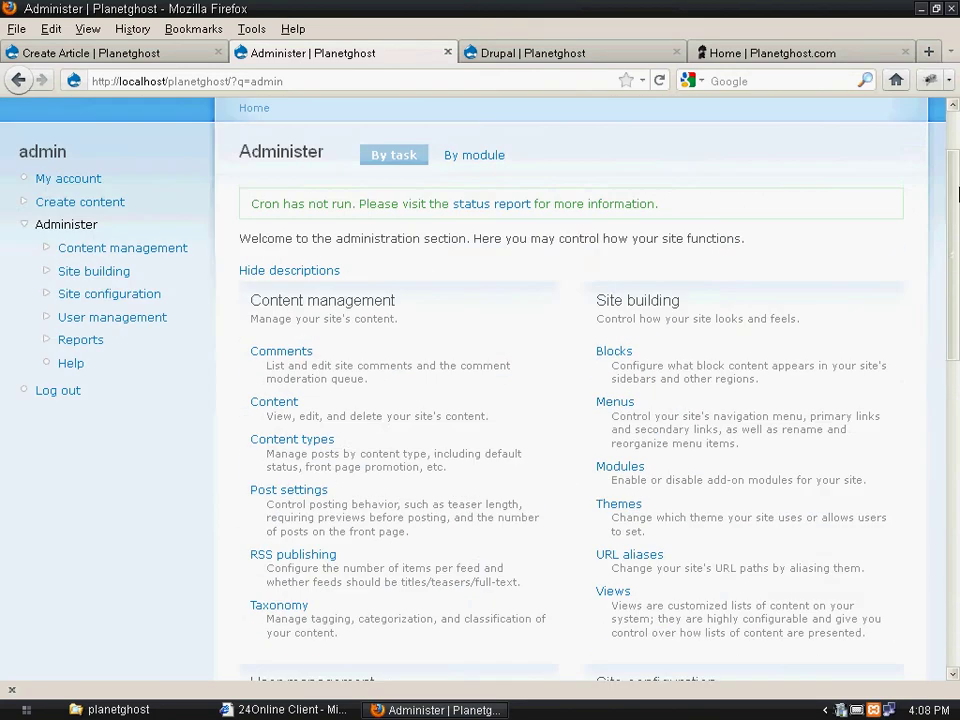